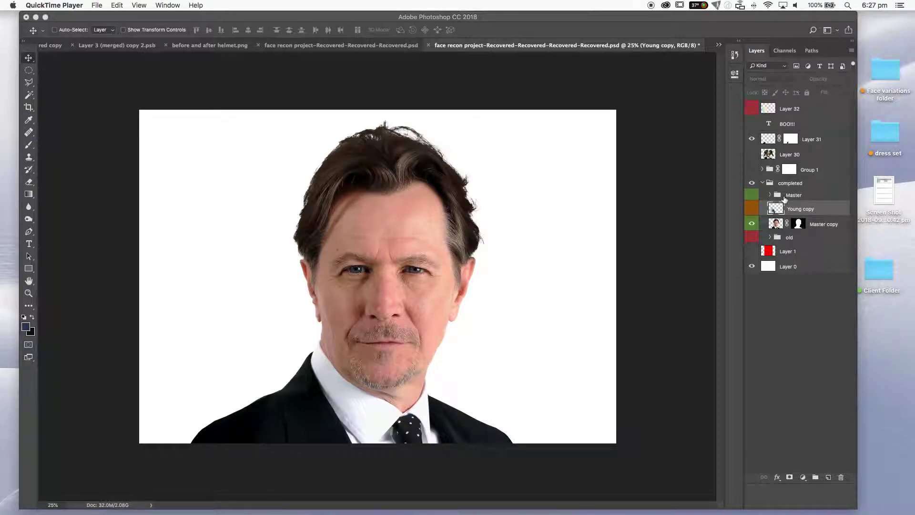
Bring Photoshop forward and preview the old, freak, young and as is layer comps.
left_click(476, 36)
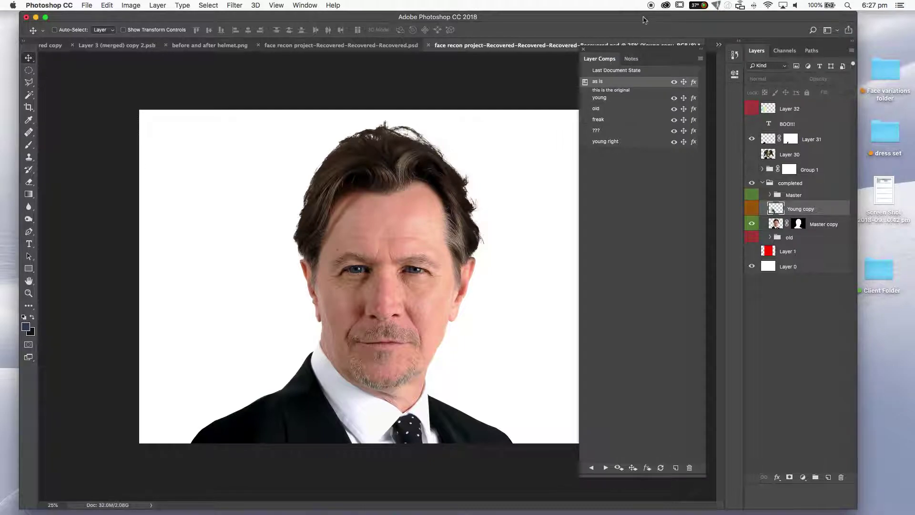
left_click_drag(644, 44, 646, 65)
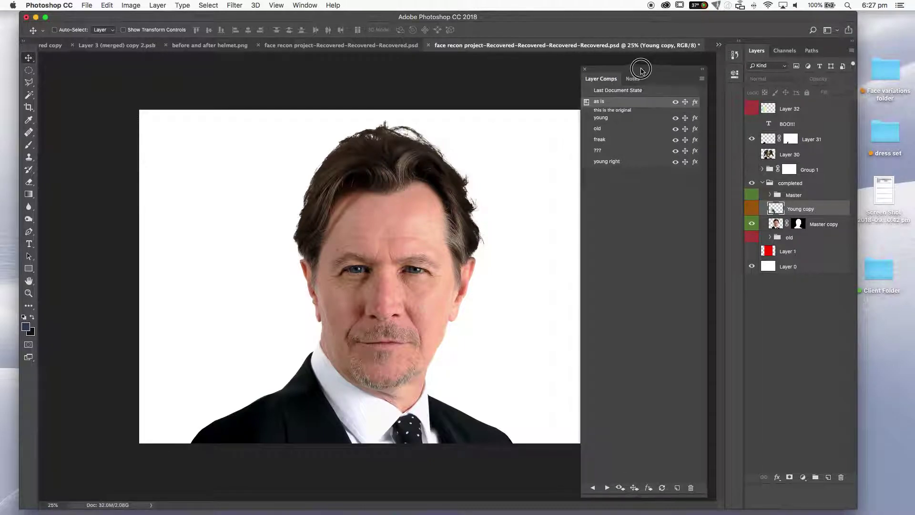
left_click(586, 128)
left_click(587, 139)
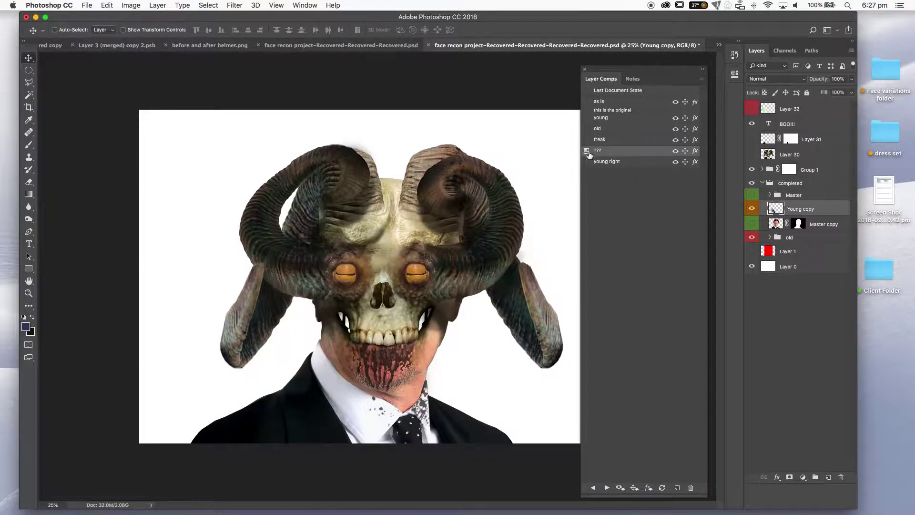
left_click(586, 150)
left_click(587, 161)
left_click(587, 139)
left_click(586, 128)
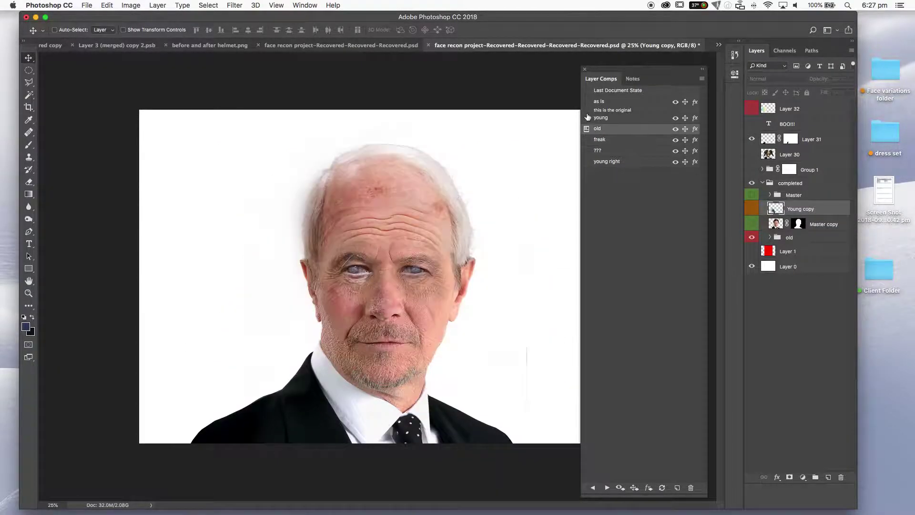
left_click(587, 118)
left_click(587, 102)
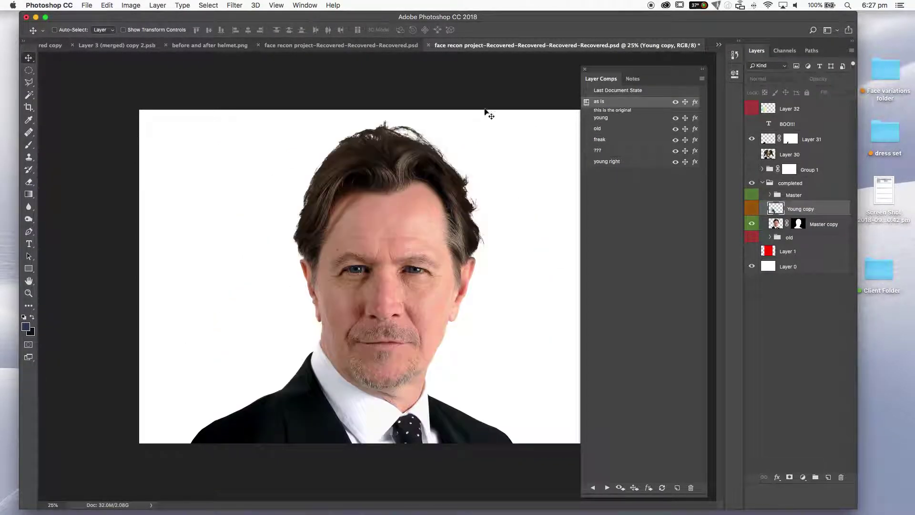
Step through the comps to young right with Next, then apply freak and old.
left_click(586, 118)
left_click(607, 487)
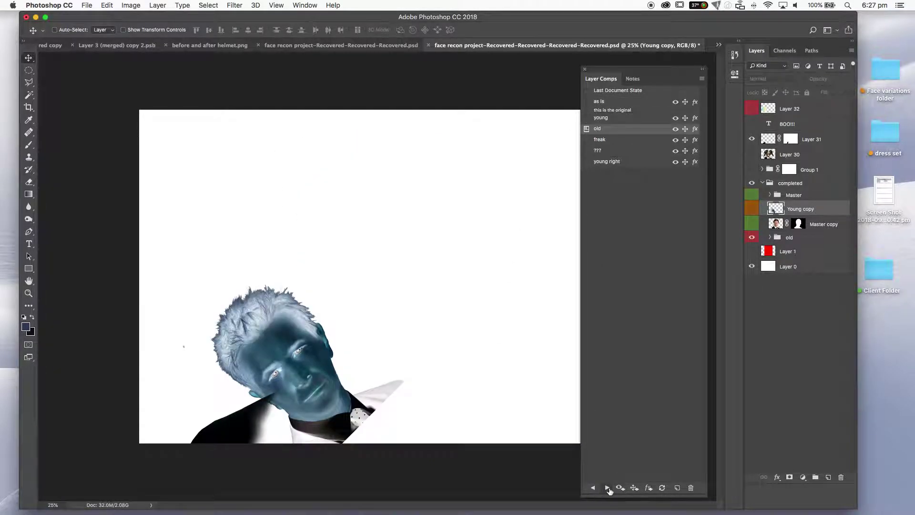
left_click(608, 487)
left_click(607, 488)
left_click(607, 487)
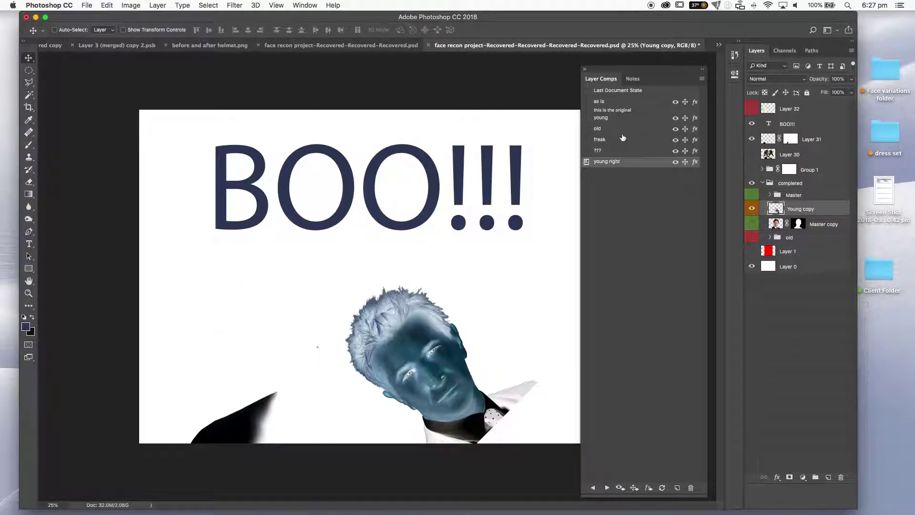
left_click(588, 151)
left_click(589, 141)
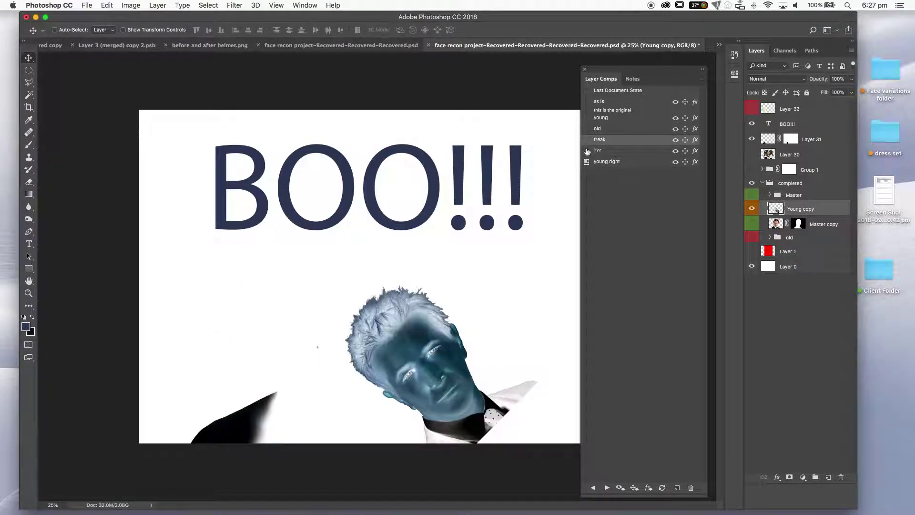
left_click(587, 139)
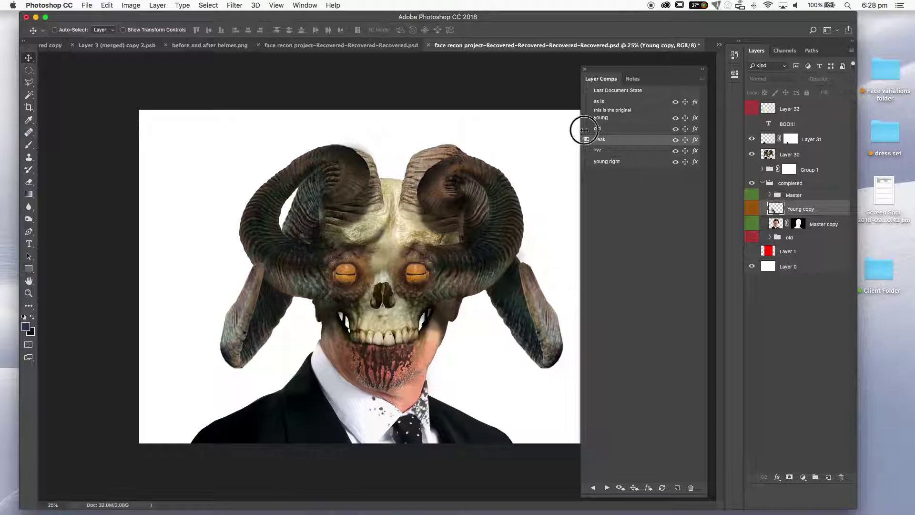
left_click(586, 129)
Drag the freak comp to the bottom of the Layer Comps list, leaving its options unchanged.
left_click_drag(612, 143, 631, 174)
double_click(621, 130)
left_click(512, 113)
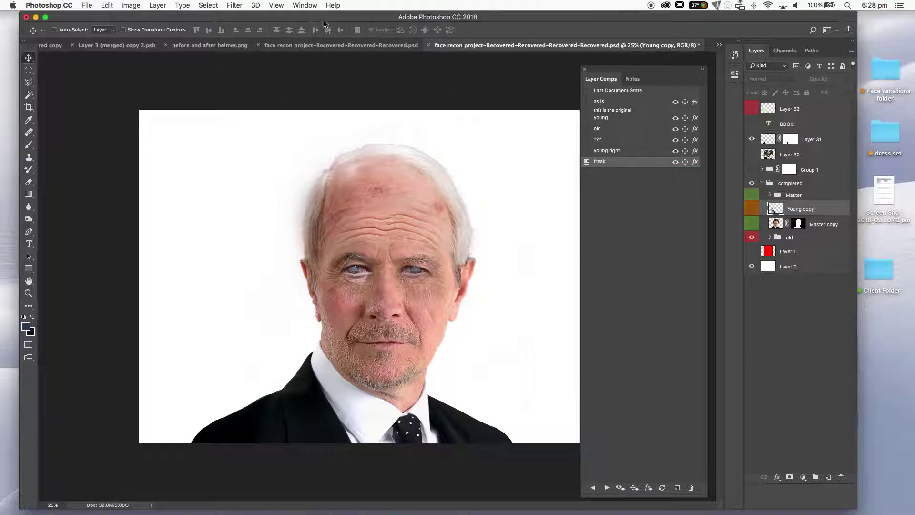
Open Layer Comps to Files from the File > Export menu.
left_click(86, 7)
mouse_move(131, 131)
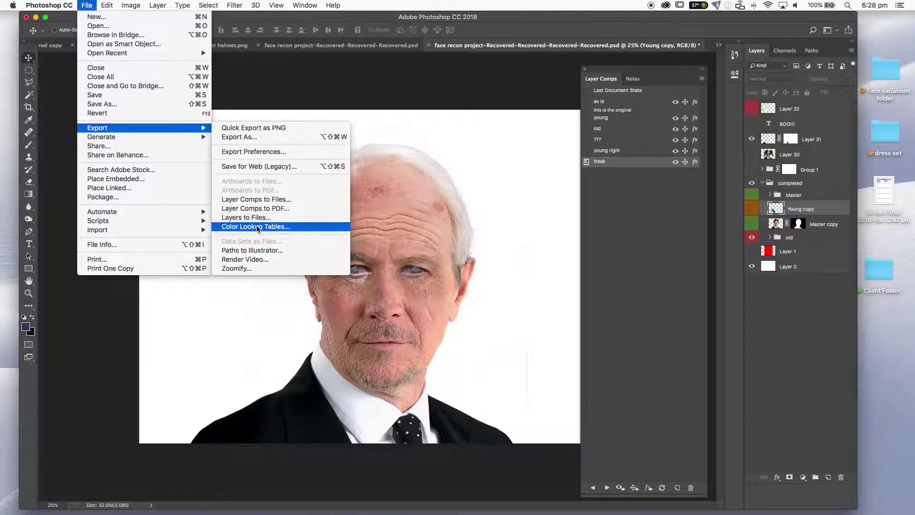
mouse_move(160, 132)
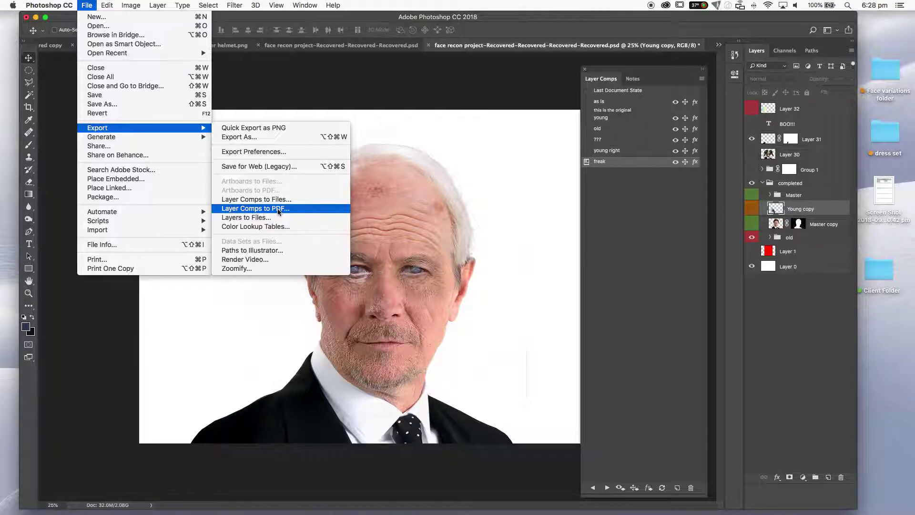
mouse_move(198, 217)
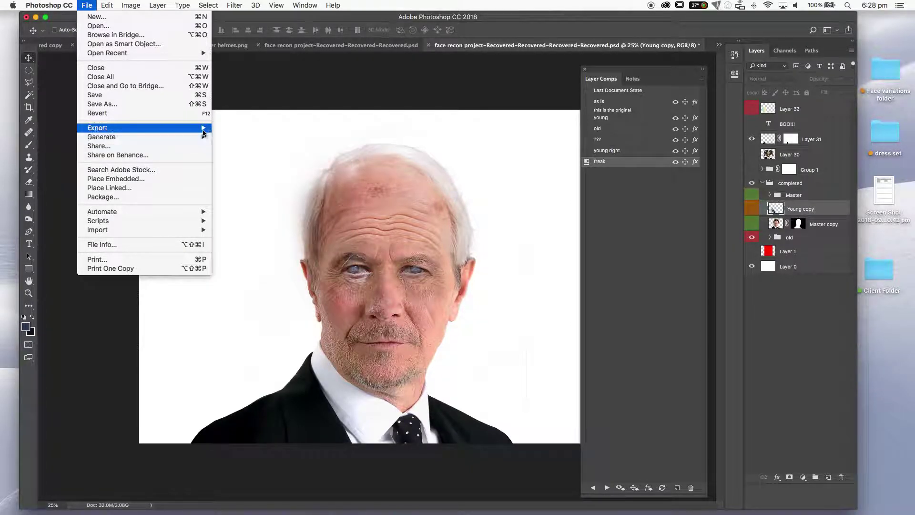
mouse_move(202, 128)
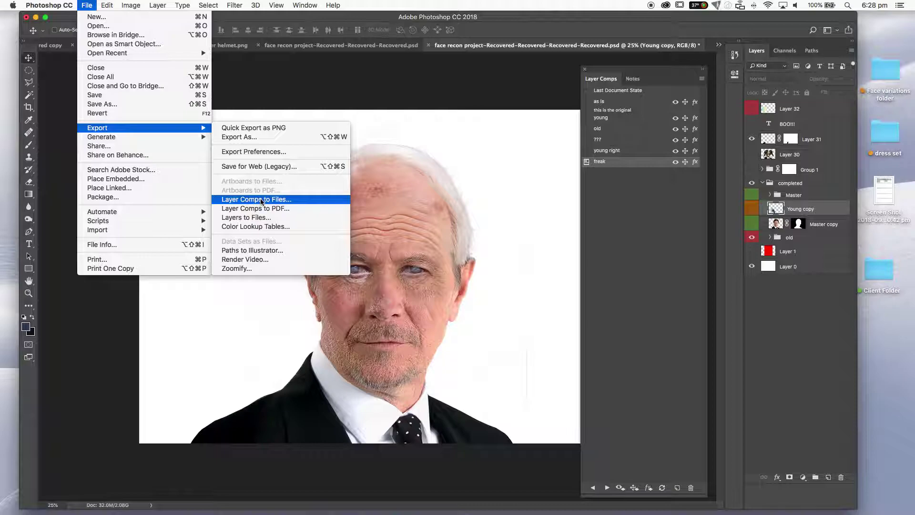
left_click(261, 200)
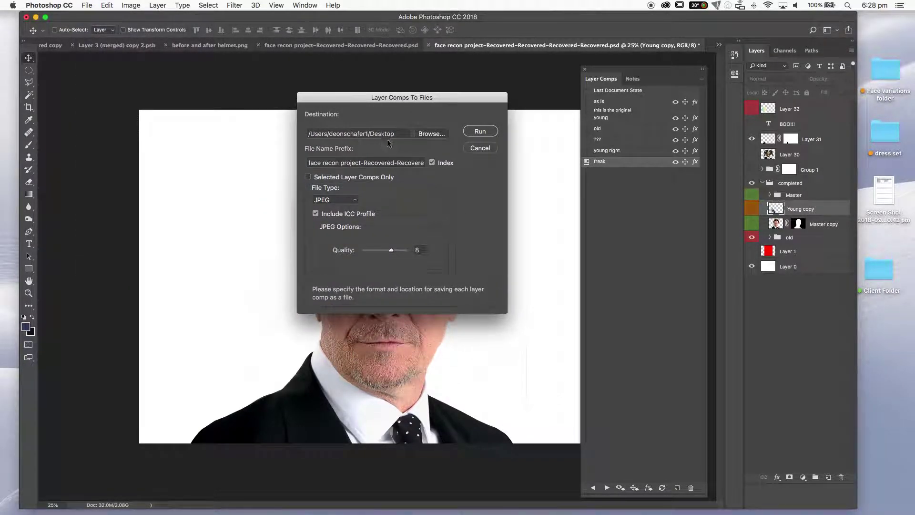
Set the export destination to Client Folder on the Desktop.
left_click(433, 135)
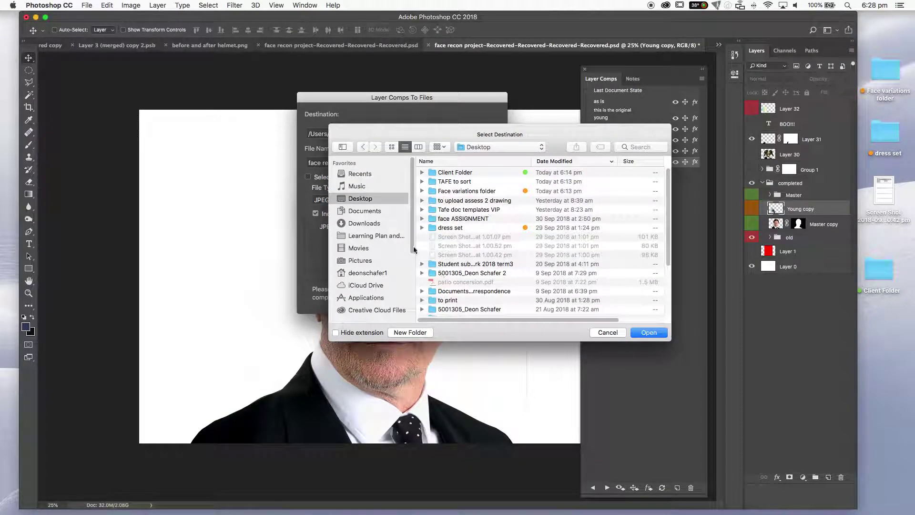
left_click(446, 175)
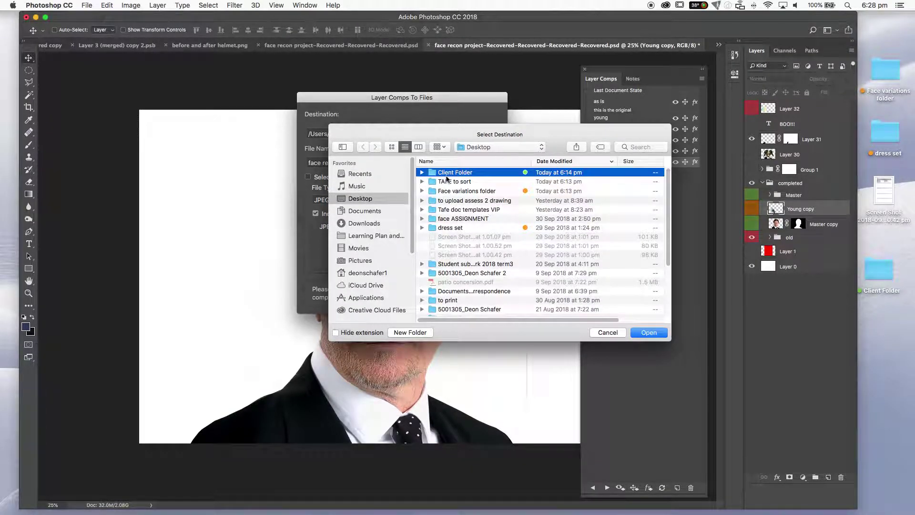
double_click(433, 173)
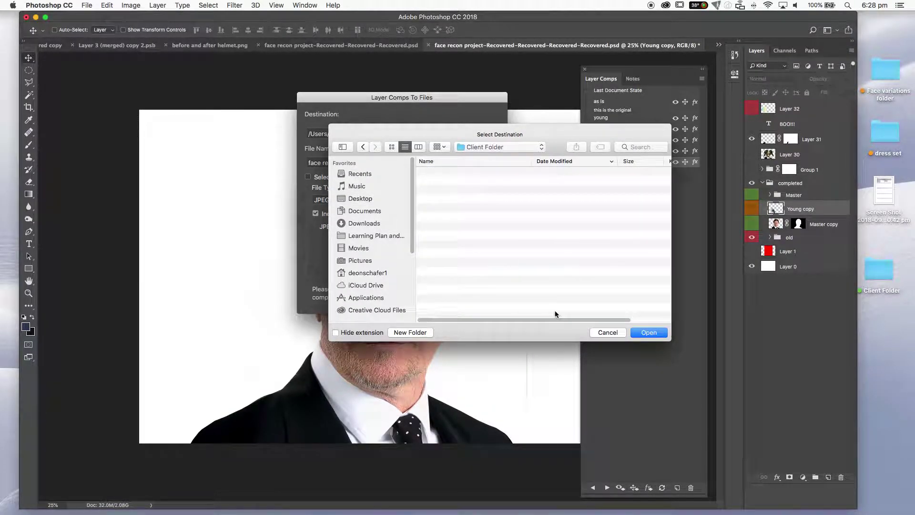
left_click(648, 333)
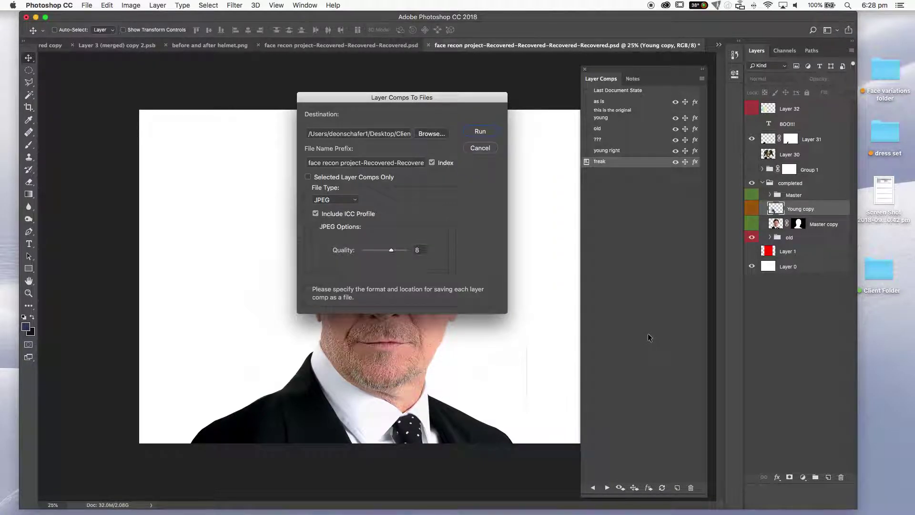
Replace the file name prefix with face_var_.
double_click(370, 164)
triple_click(370, 164)
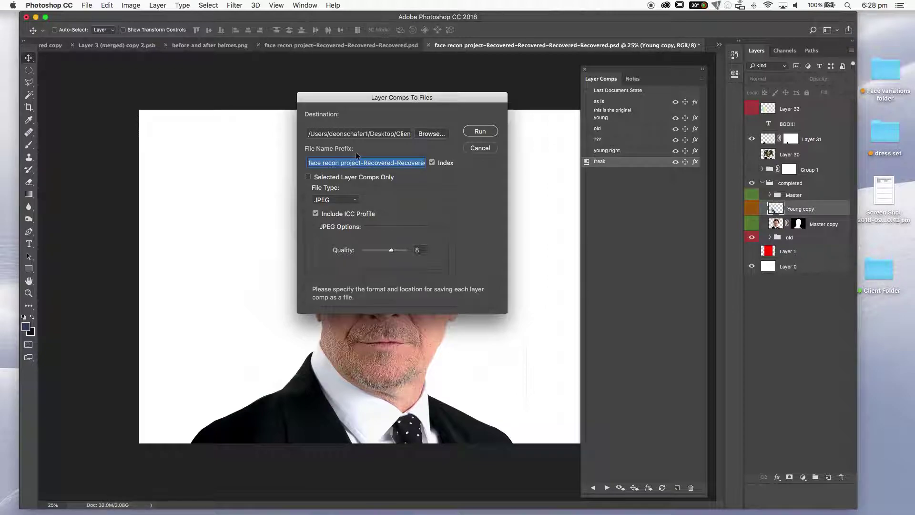
type("face_var_")
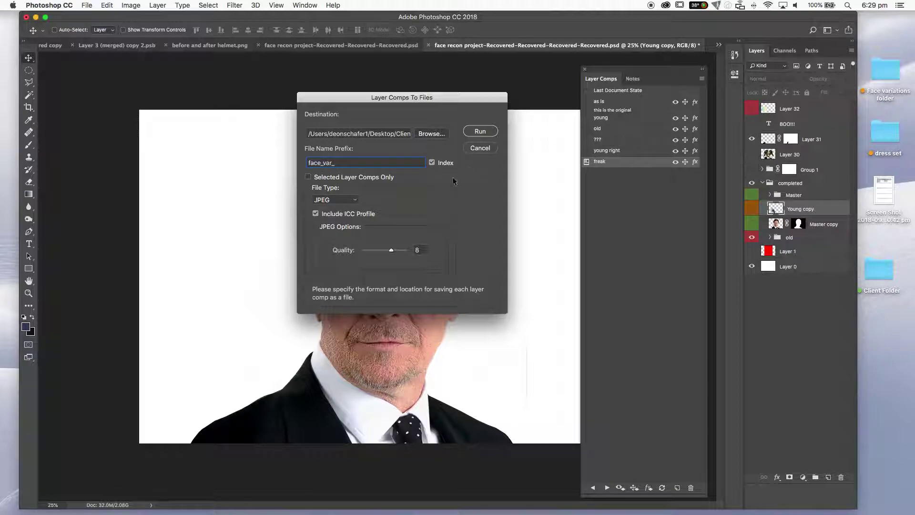
Cancel the export and select the old, young and as is layer comps.
left_click(480, 149)
left_click(606, 143)
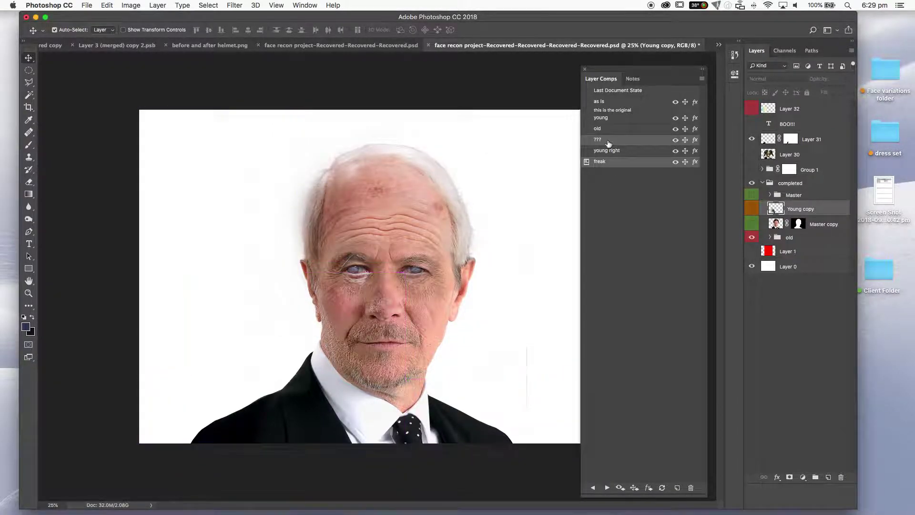
left_click(601, 121, "super")
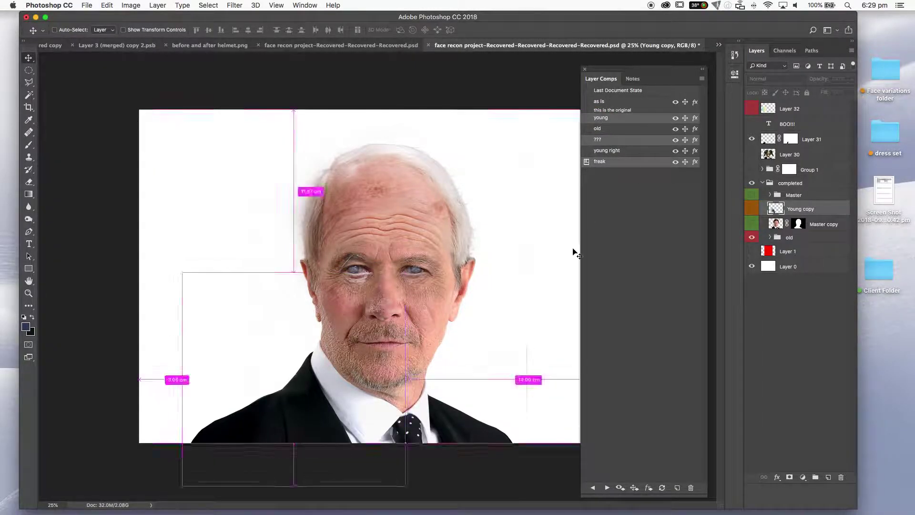
left_click(619, 129)
left_click(622, 118, "super")
left_click(614, 102)
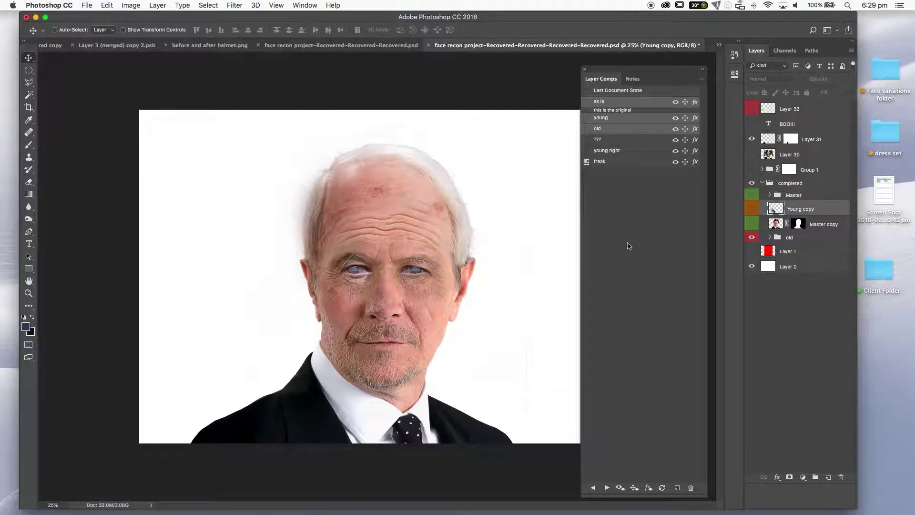
key("super")
Reopen Layer Comps to Files and set the file name prefix to face_var_.
left_click(83, 5)
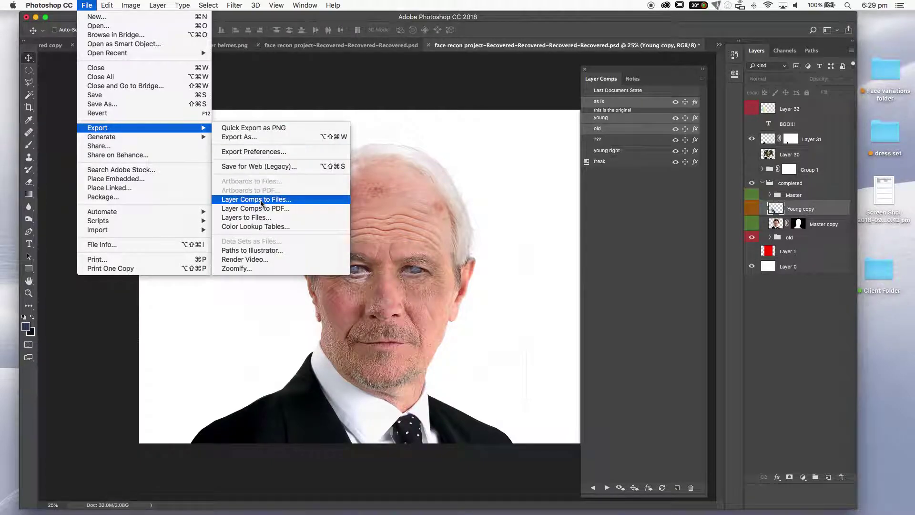
left_click(262, 200)
triple_click(389, 213)
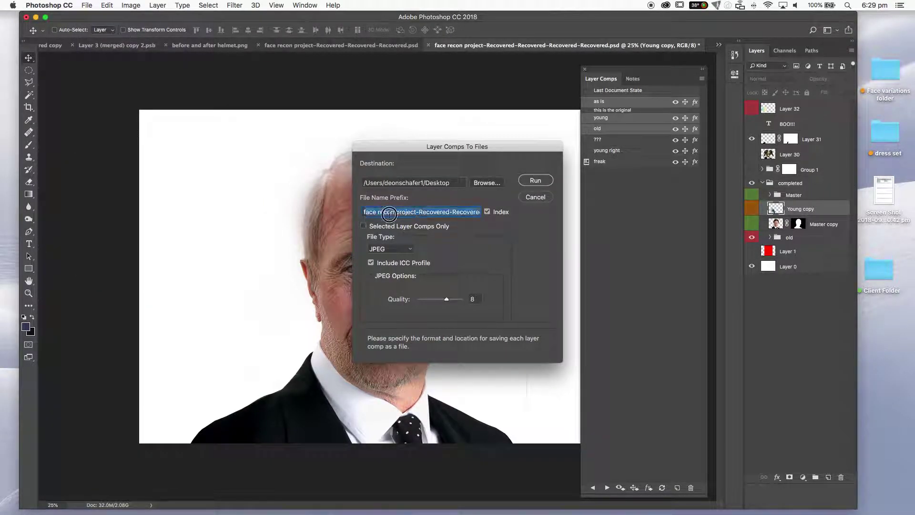
type("face_var")
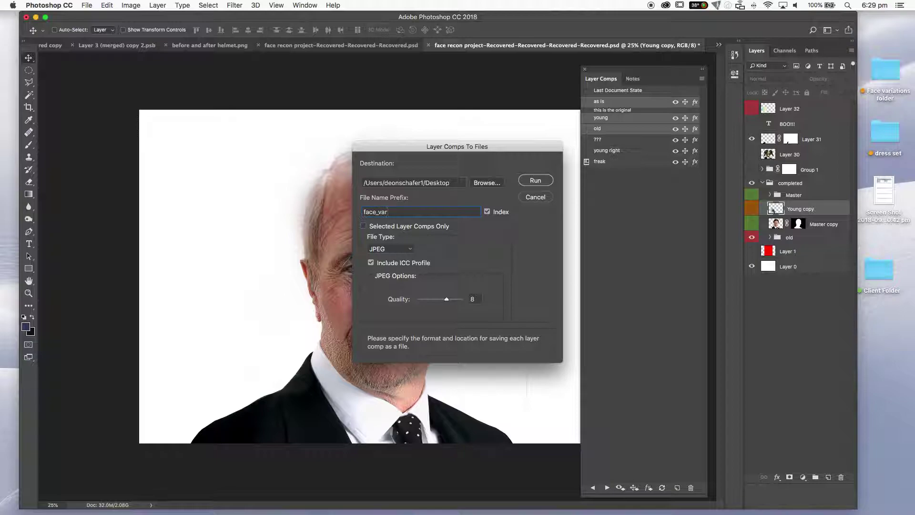
Export only the selected comps as JPEG at quality 9.
left_click(363, 225)
left_click(390, 248)
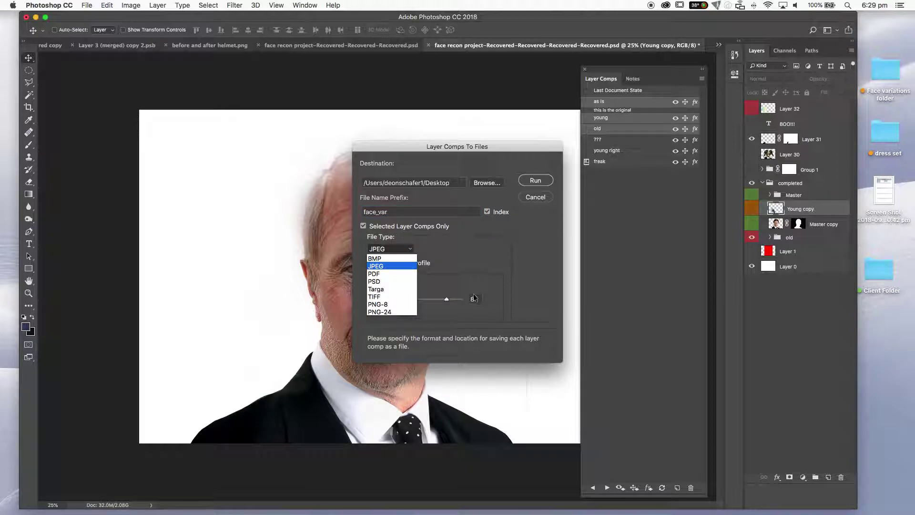
left_click(381, 266)
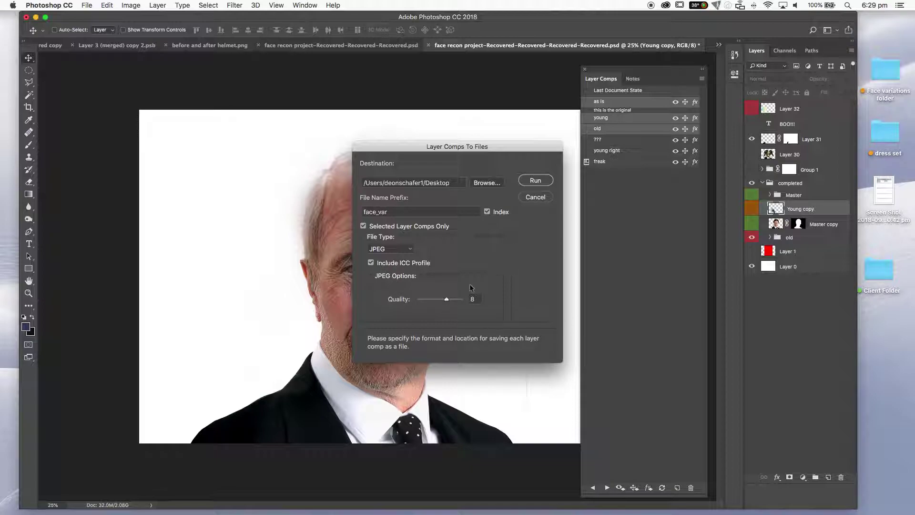
left_click_drag(448, 302, 449, 305)
left_click(533, 180)
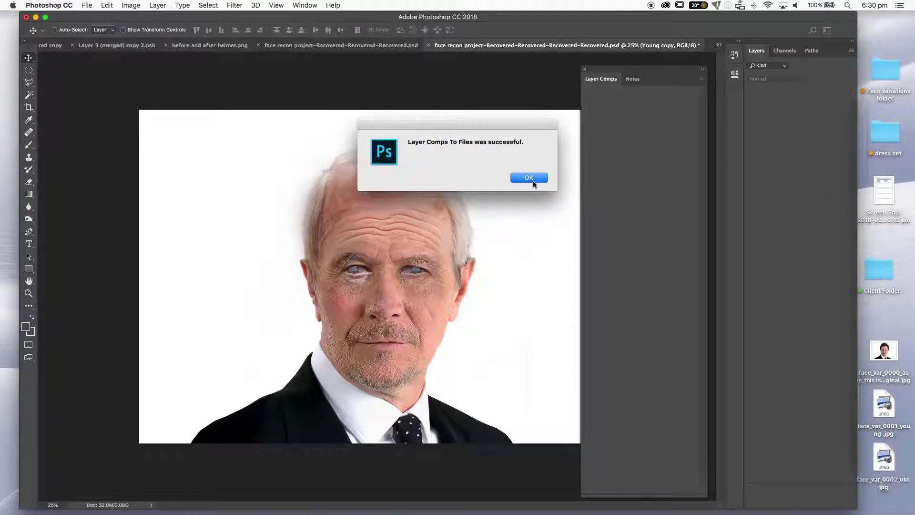
Move the three exported face_var JPEGs from the Desktop into Client Folder and open it.
left_click(533, 182)
left_click_drag(860, 329, 911, 501)
left_click_drag(868, 369, 883, 270)
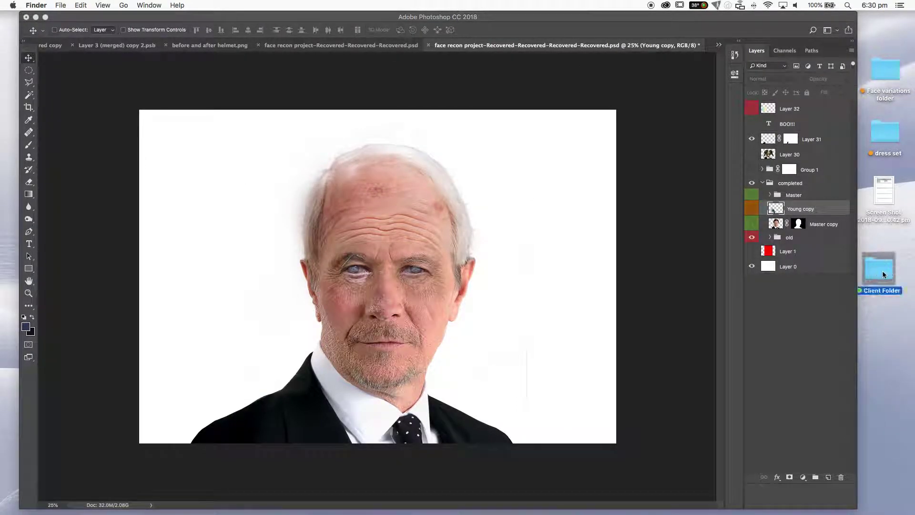
double_click(879, 270)
Quick Look preview the original, young and old face_var images.
left_click(377, 131)
key("space")
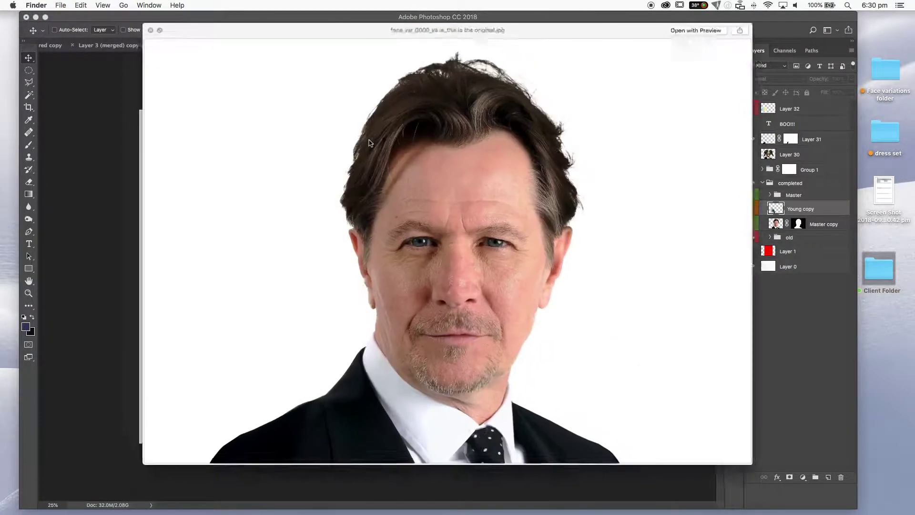
key("Down")
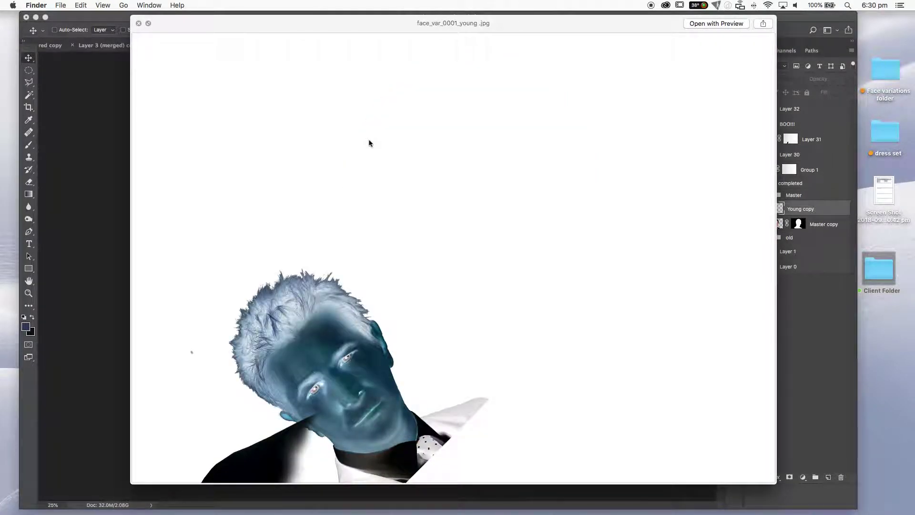
key("Down")
key("Up")
key("Up")
key("space")
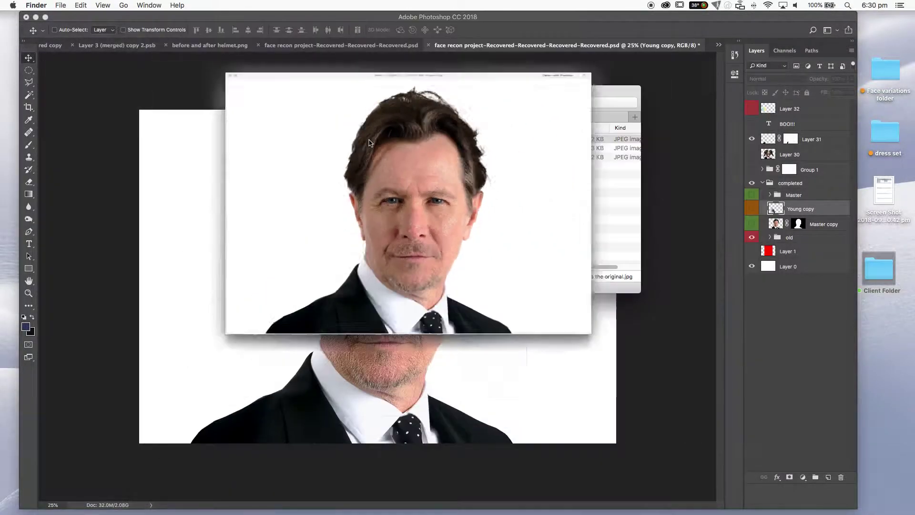
key("space")
key("space")
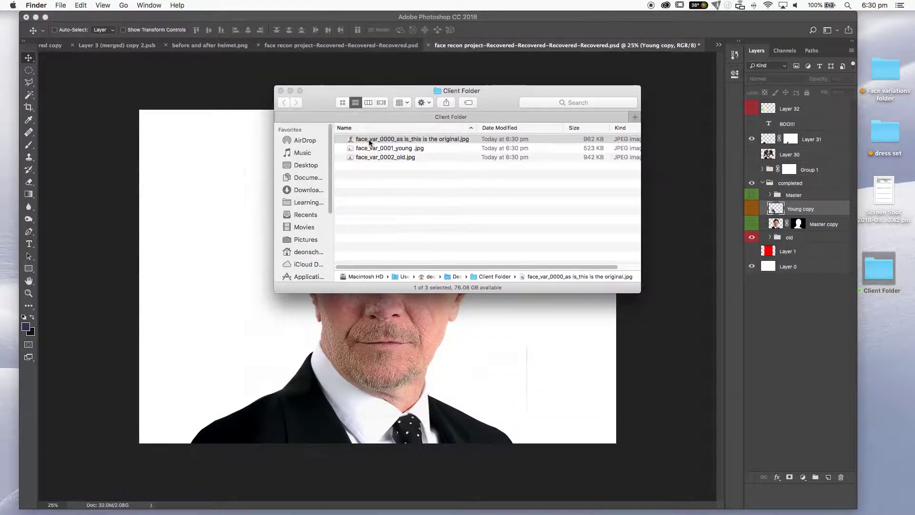
key("space")
key("Down")
key("space")
key("Down")
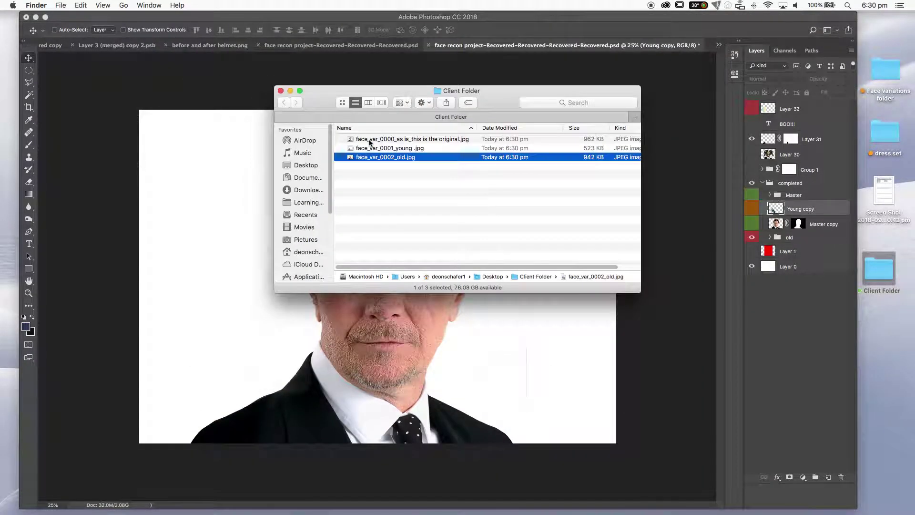
Close the Client Folder window and reapply the young, then old, layer comp.
left_click(281, 91)
left_click(477, 200)
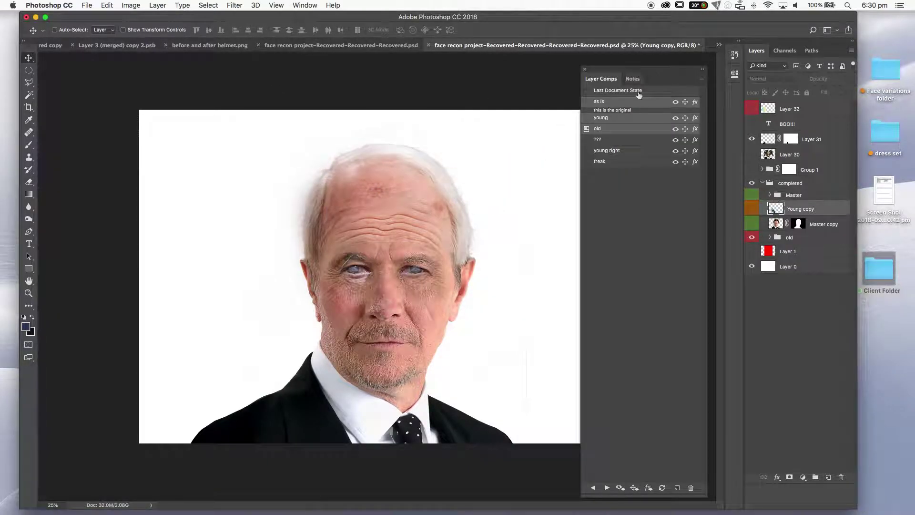
left_click(586, 118)
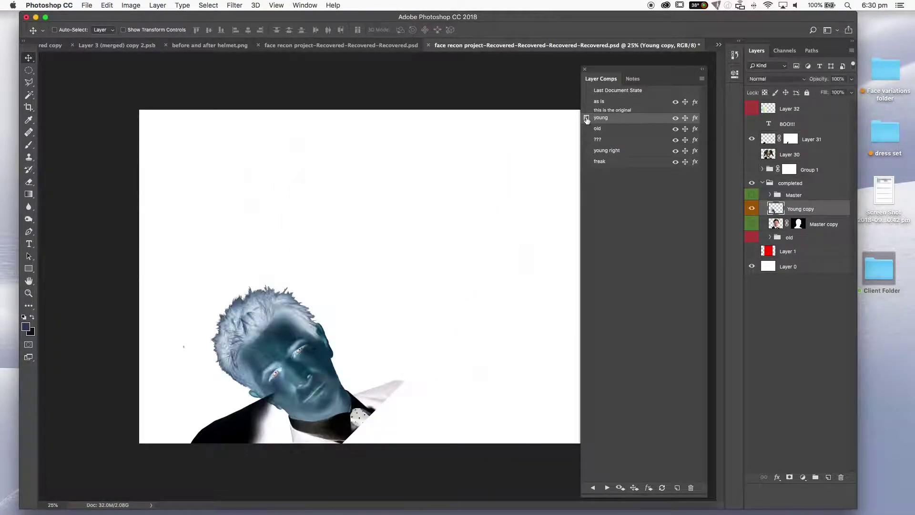
left_click(587, 129)
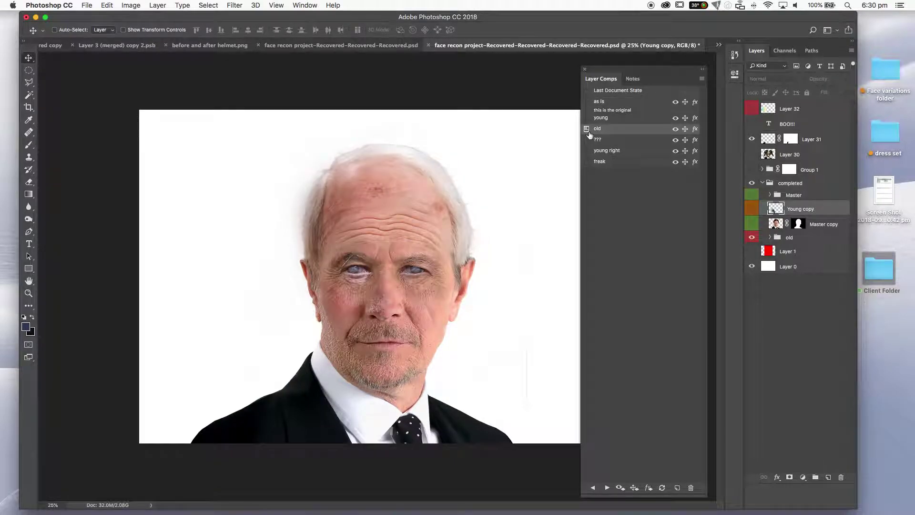
Show the File > Export options list.
left_click(65, 7)
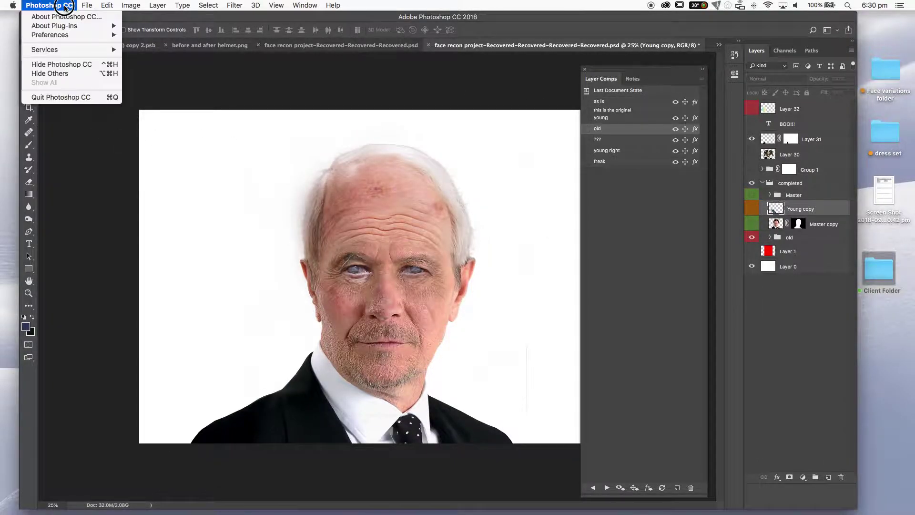
mouse_move(88, 5)
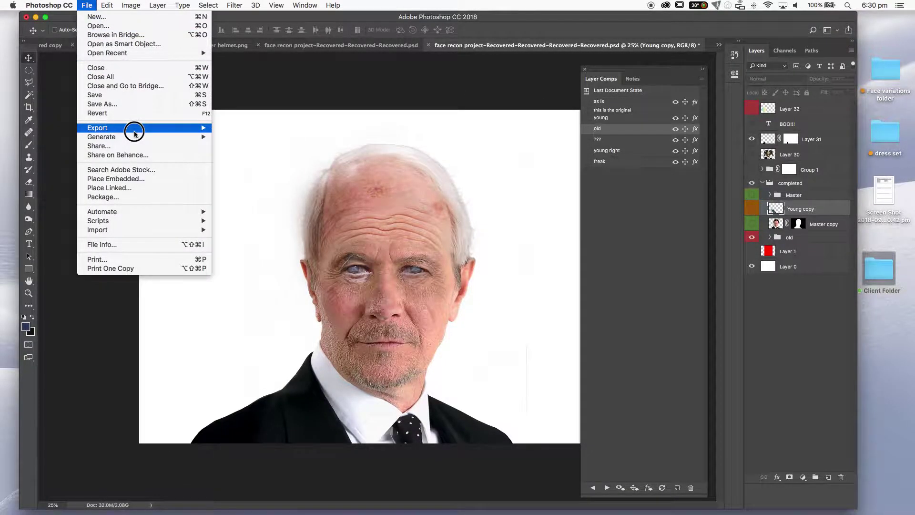
mouse_move(134, 135)
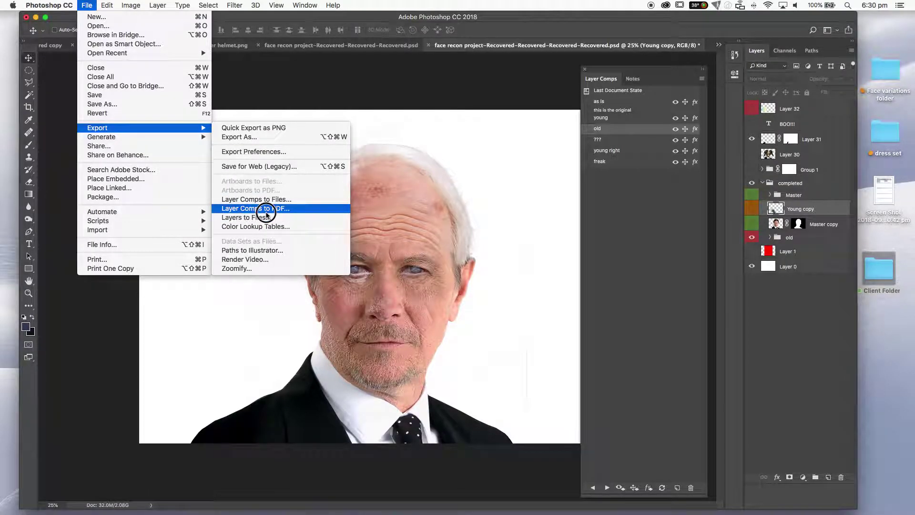
Export the layer comps to a looping PDF in Client Folder.
left_click(266, 213)
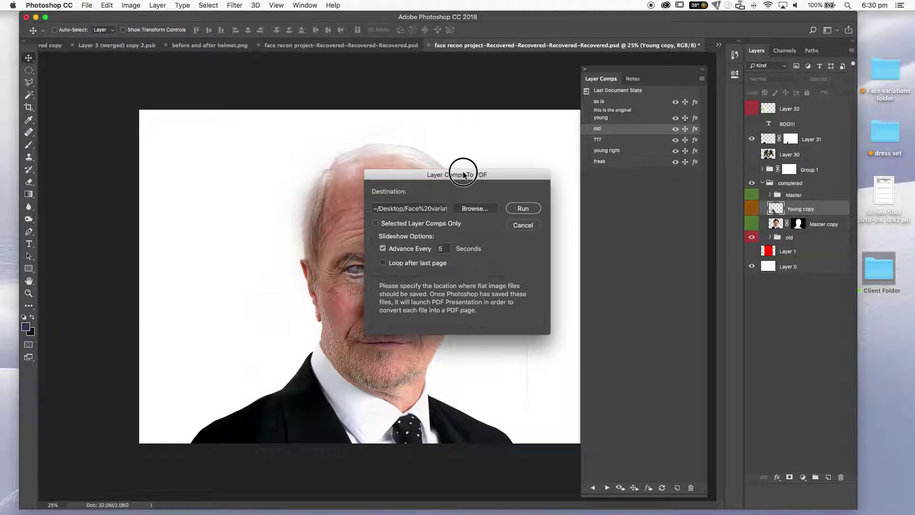
left_click_drag(466, 173, 345, 135)
left_click(360, 164)
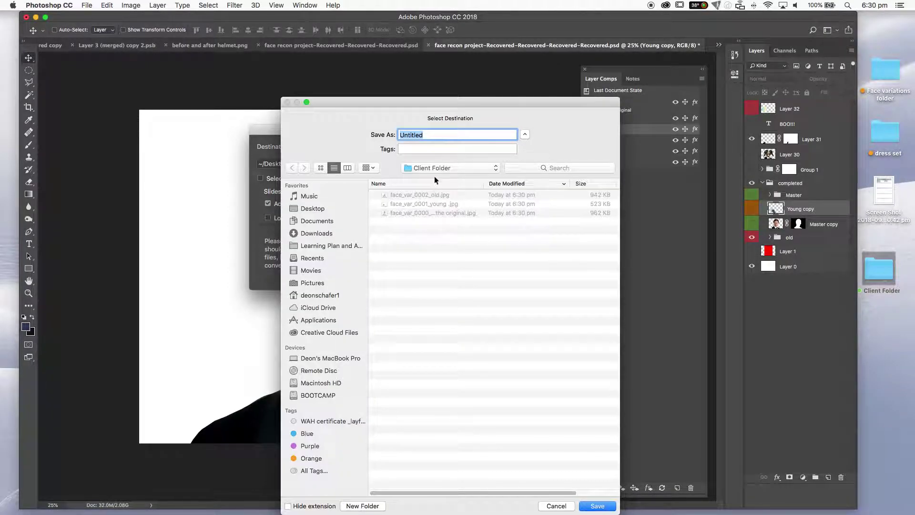
left_click(437, 166)
left_click(576, 454)
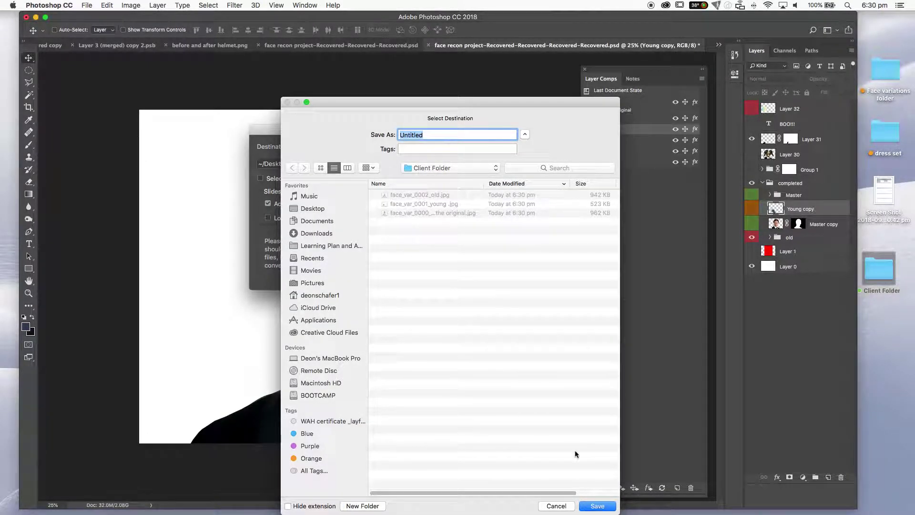
left_click(596, 506)
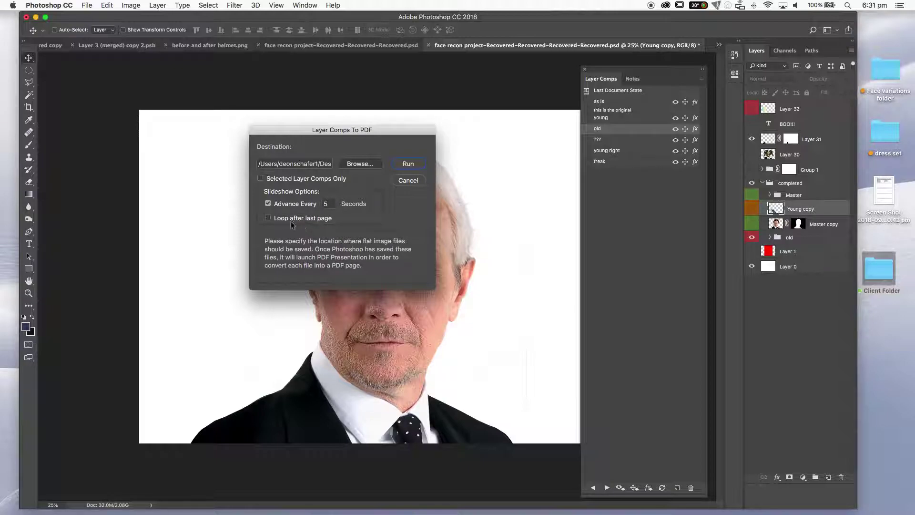
left_click(268, 219)
left_click(403, 165)
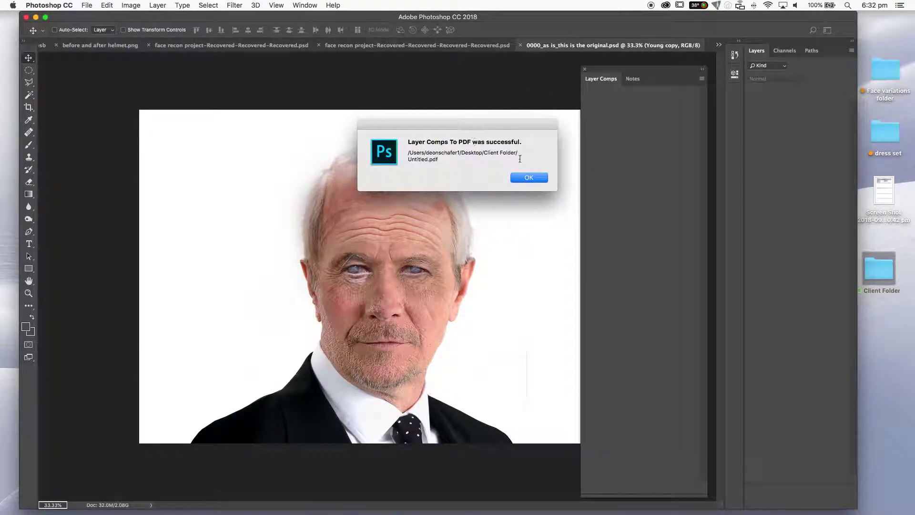
Dismiss the PDF success message, open Client Folder and preview the original face_var image.
left_click(528, 177)
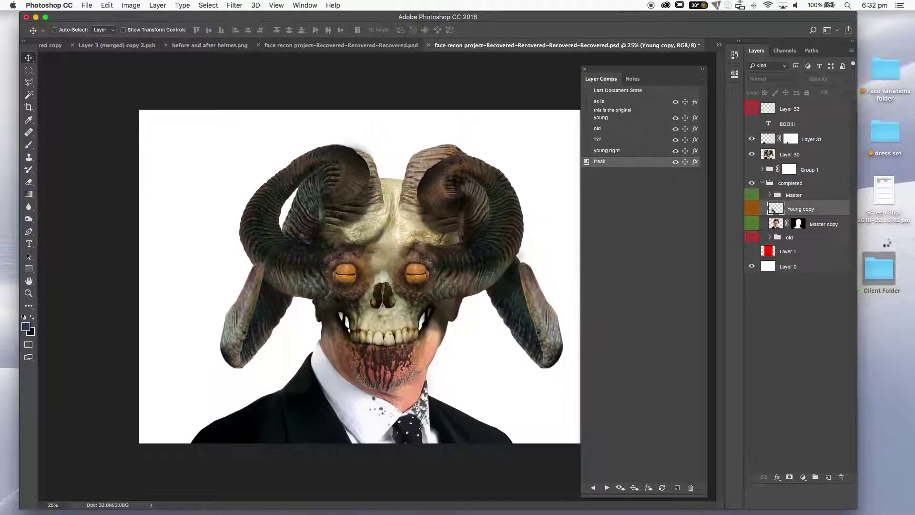
left_click(882, 270)
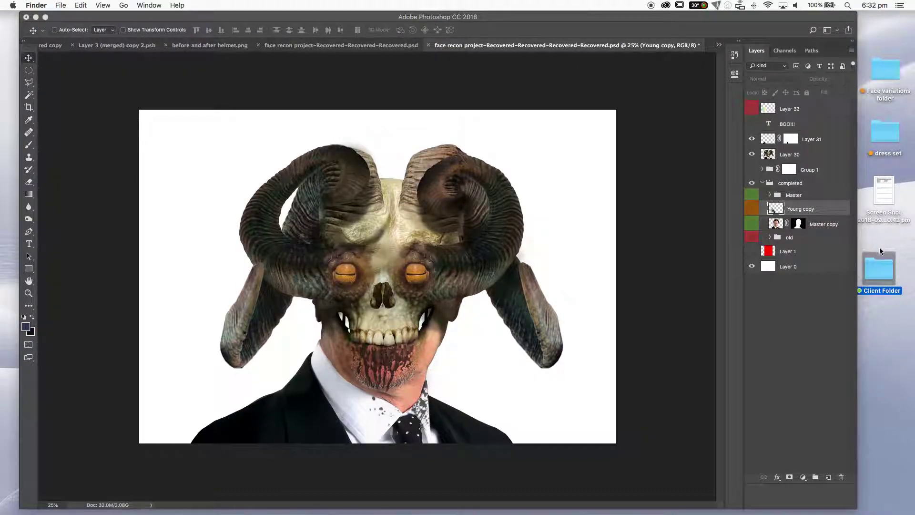
key("super+Tab")
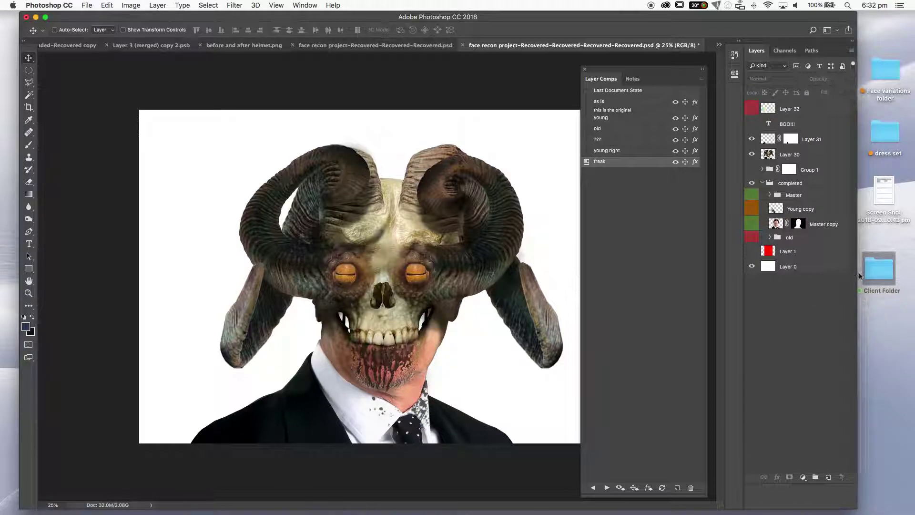
double_click(881, 263)
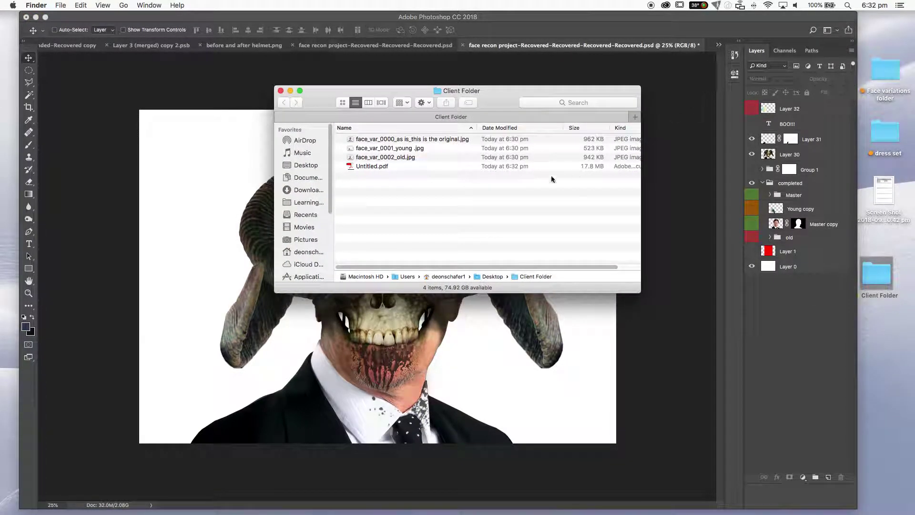
left_click(363, 140)
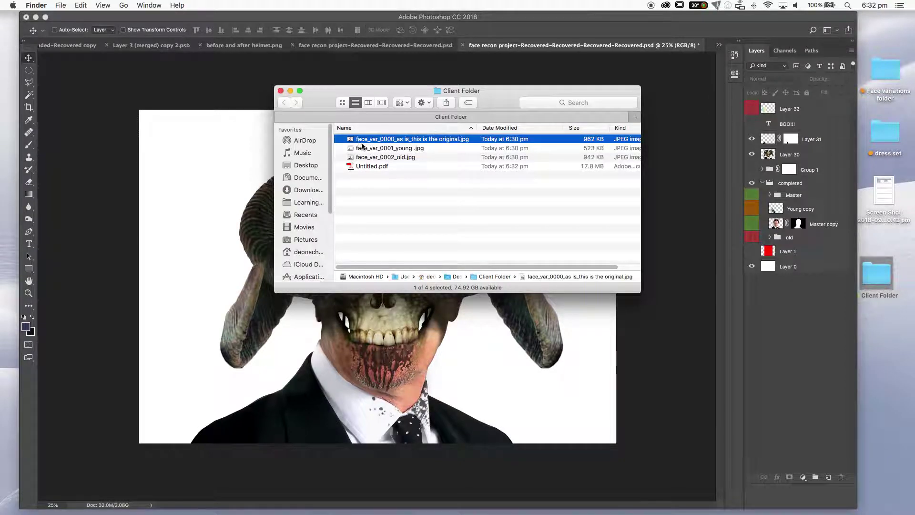
key("space")
key("space")
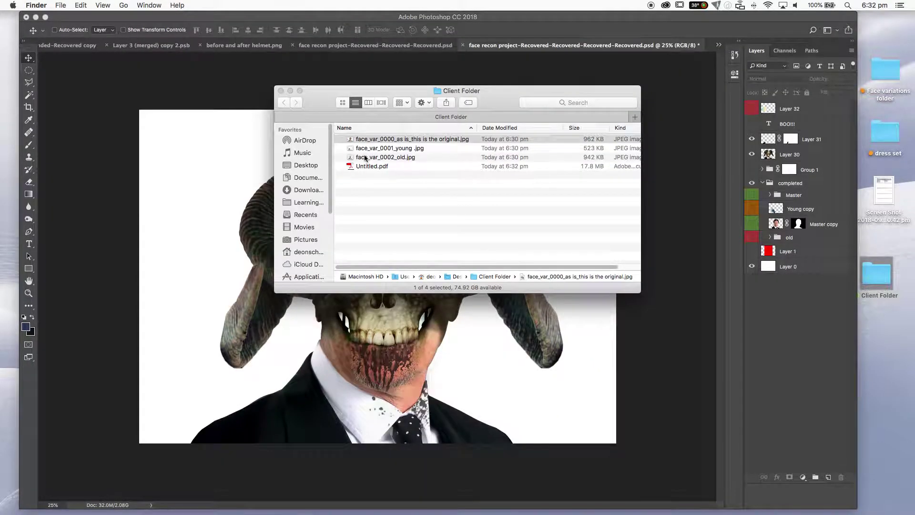
Trash the three face_var JPEGs and open Untitled.pdf in Acrobat.
left_click(365, 158, "shift")
right_click(365, 158)
left_click(337, 127)
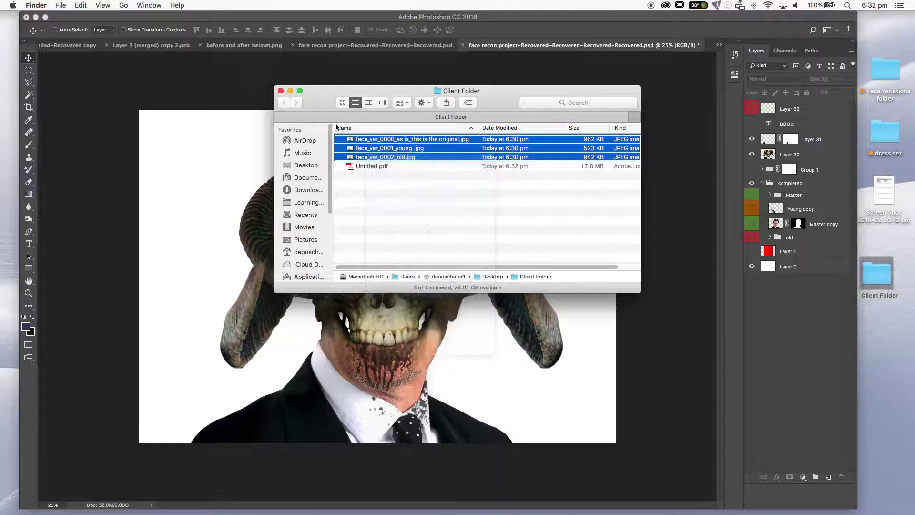
key("super+BackSpace")
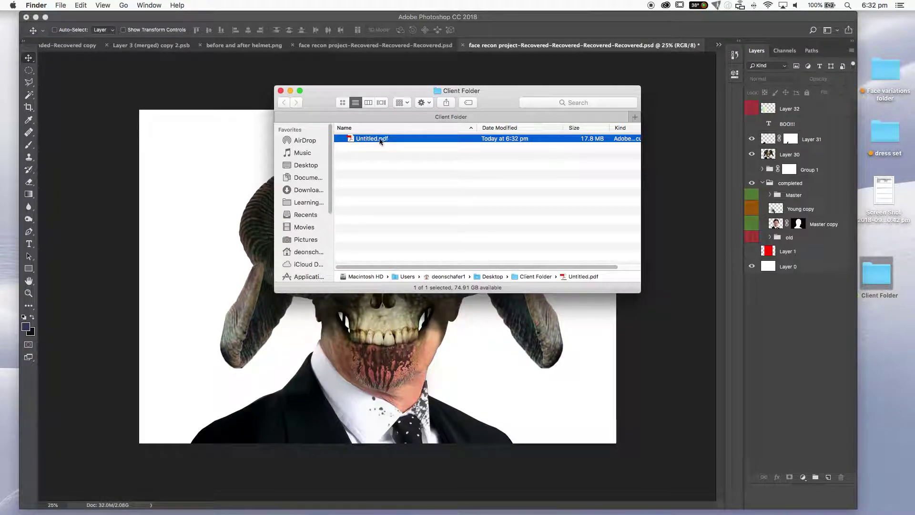
double_click(380, 139)
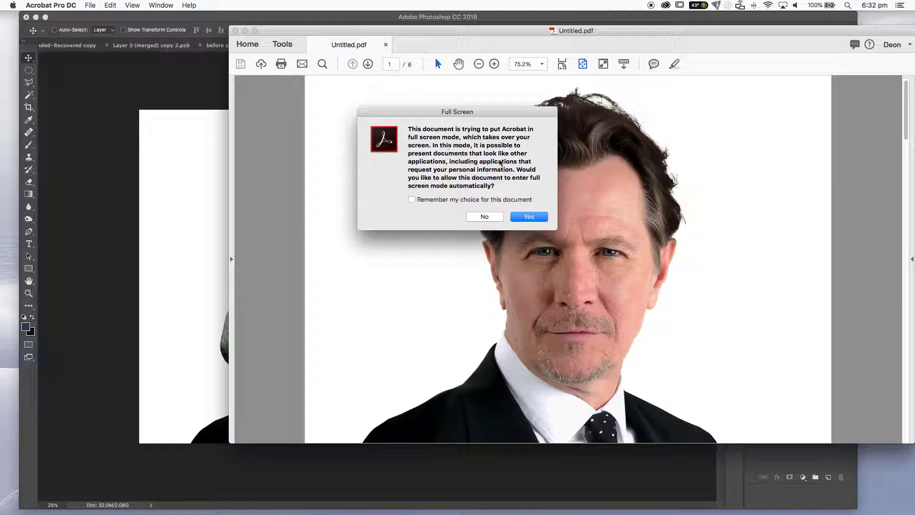
Decline full screen, zoom the PDF out to 33.3% and scroll its pages.
left_click(485, 217)
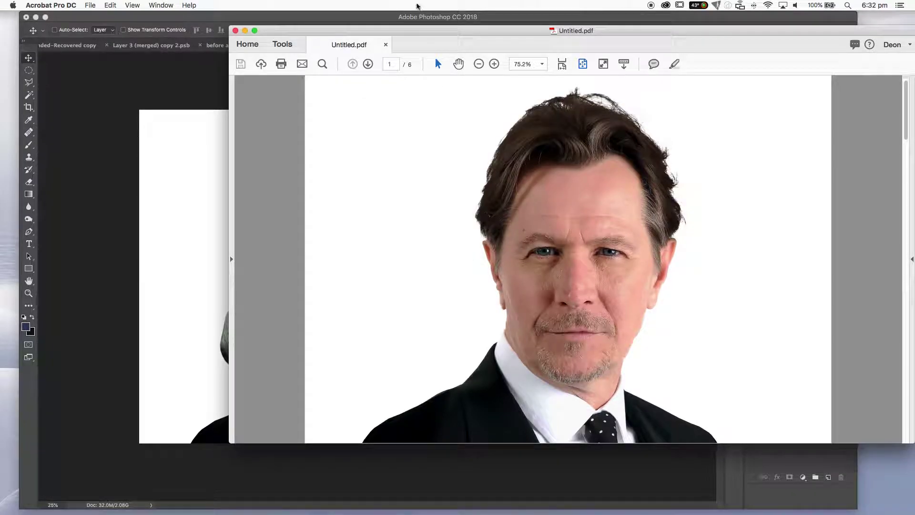
left_click_drag(433, 31, 271, 20)
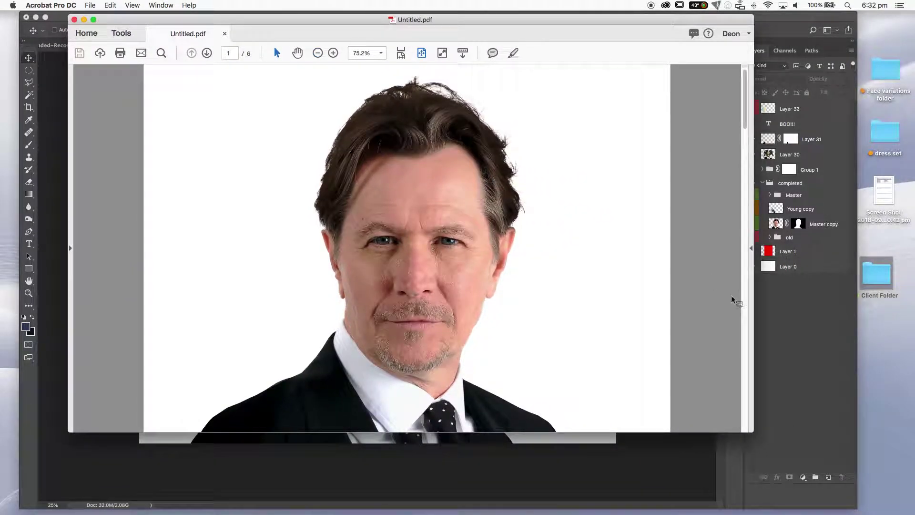
key("super+minus")
key("super+minus")
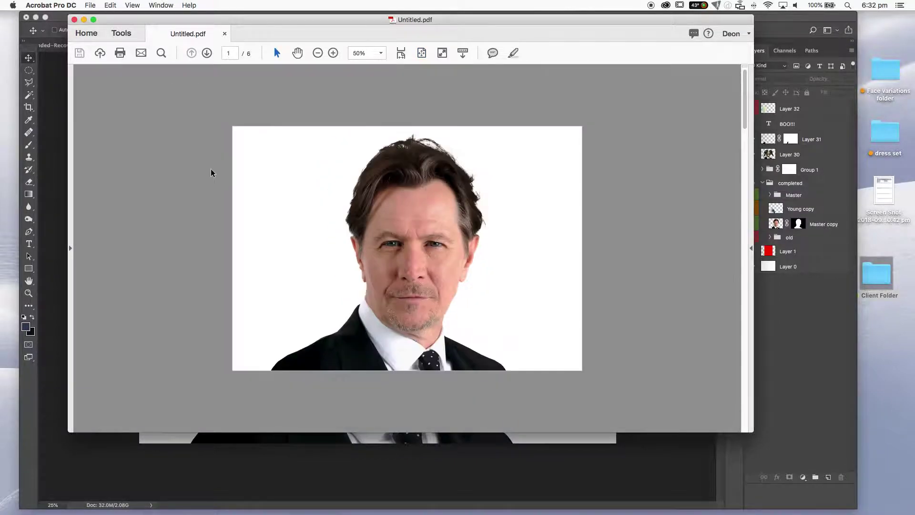
key("super+minus")
scroll(323, 232, "down", 2)
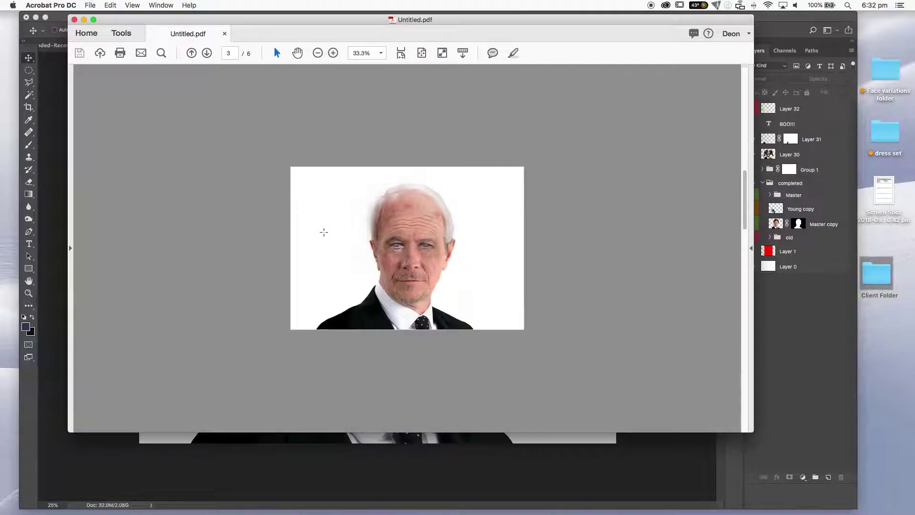
scroll(324, 232, "up", 2)
scroll(323, 232, "down", 4)
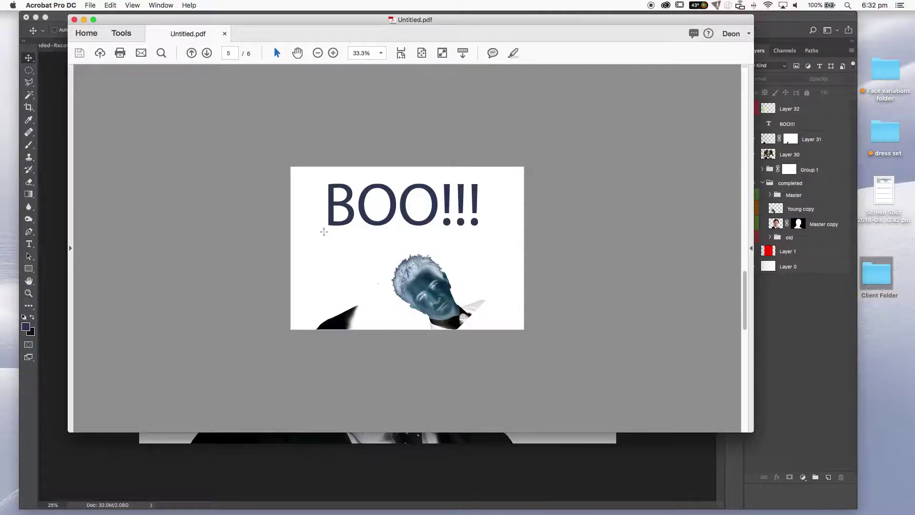
scroll(324, 232, "down", 1)
scroll(323, 230, "up", 2)
scroll(321, 228, "down", 2)
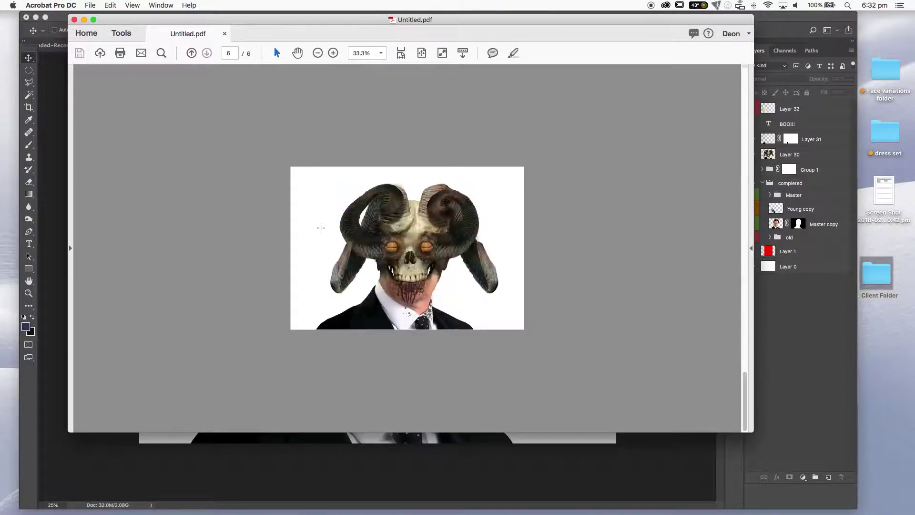
Enable continuous page scrolling via View > Page Display and scroll through the six pages.
left_click(132, 5)
mouse_move(152, 41)
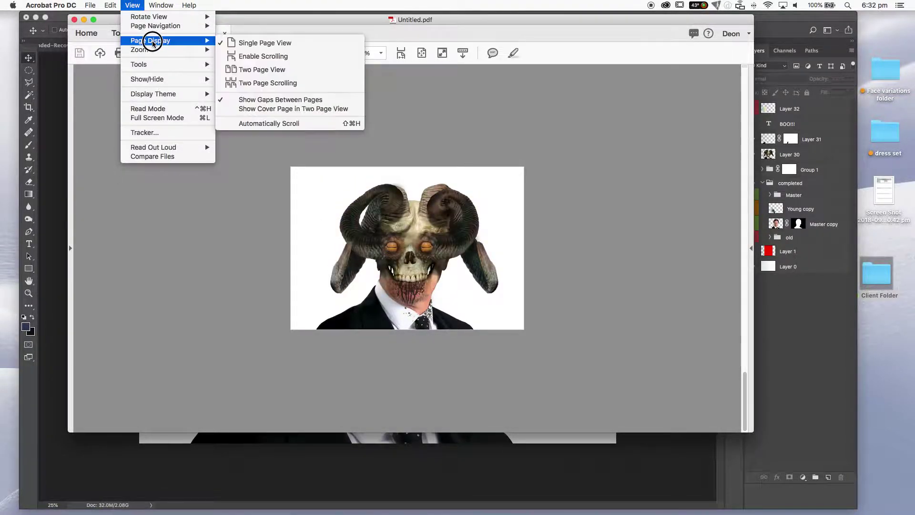
left_click(262, 56)
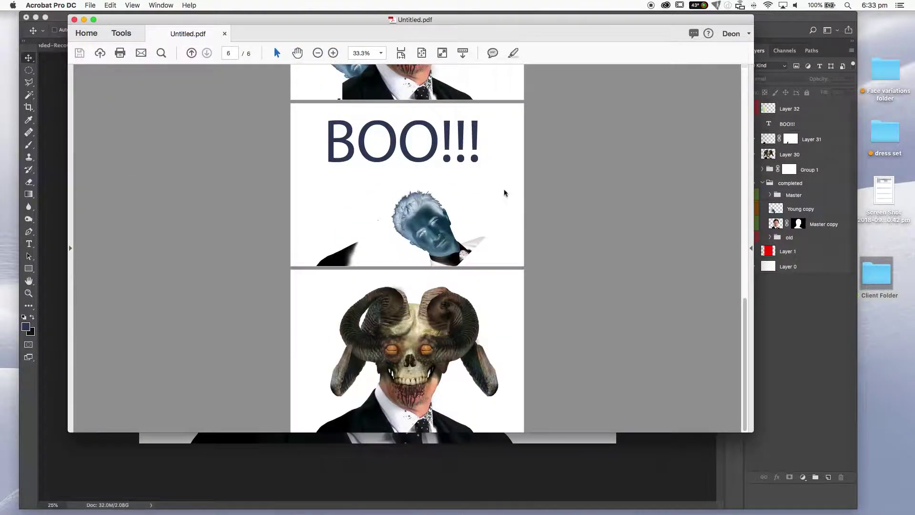
scroll(504, 192, "up", 2)
scroll(503, 190, "down", 2)
scroll(502, 188, "up", 3)
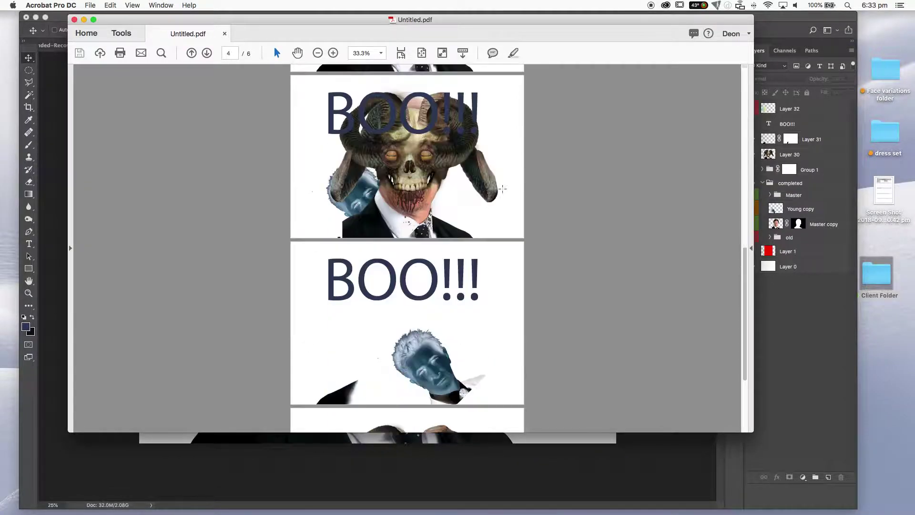
scroll(502, 189, "down", 3)
scroll(502, 187, "up", 3)
scroll(502, 187, "down", 3)
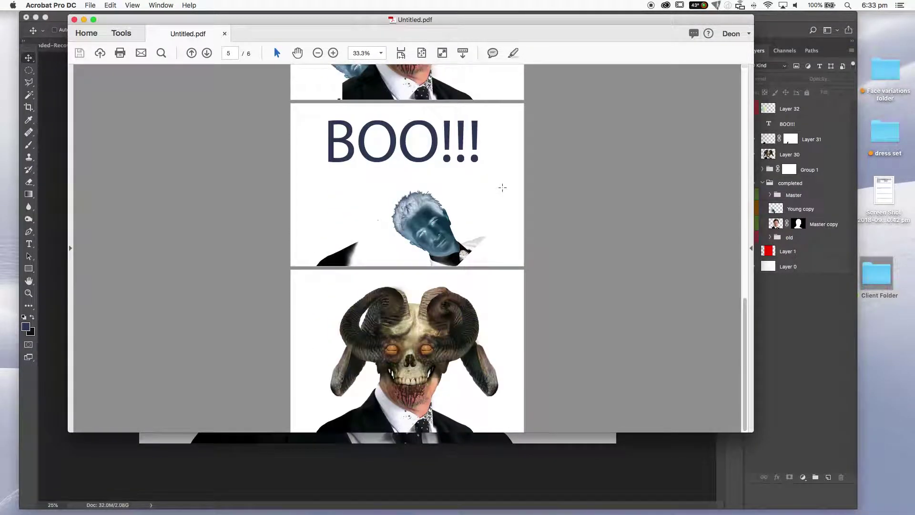
scroll(502, 187, "up", 10)
scroll(502, 188, "down", 10)
scroll(503, 187, "up", 10)
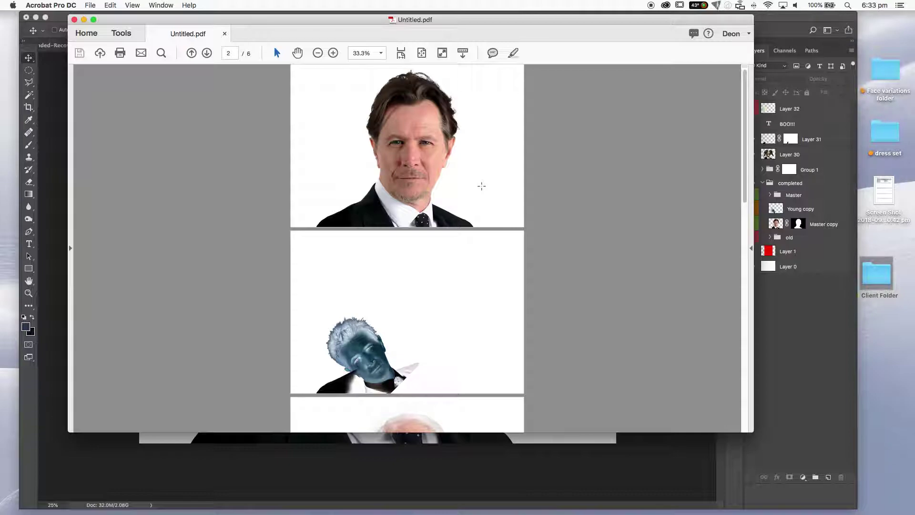
scroll(480, 186, "down", 10)
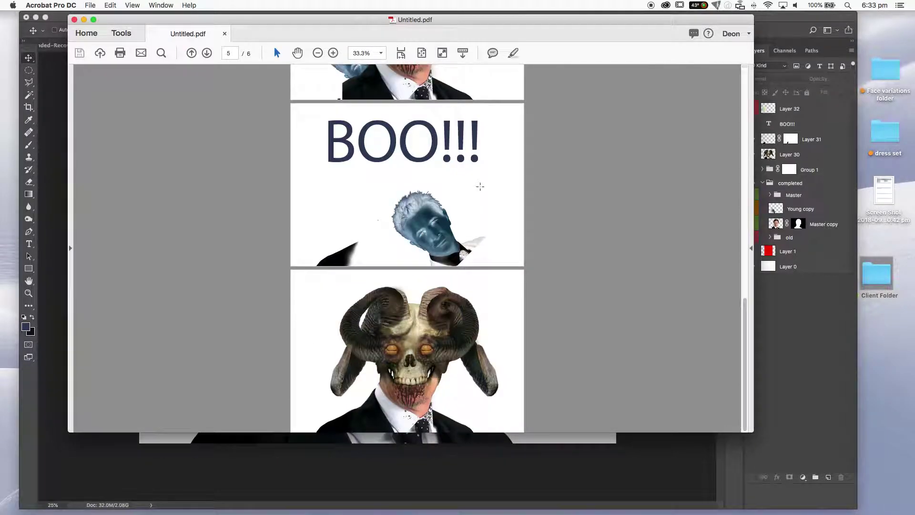
scroll(354, 195, "up", 10)
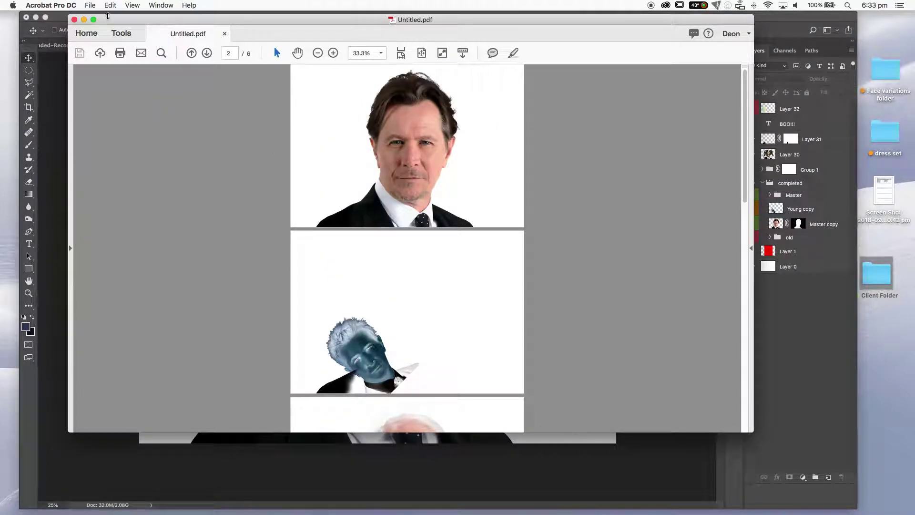
Close the PDF in Acrobat, then enlarge and reposition the Client Folder window.
left_click(74, 20)
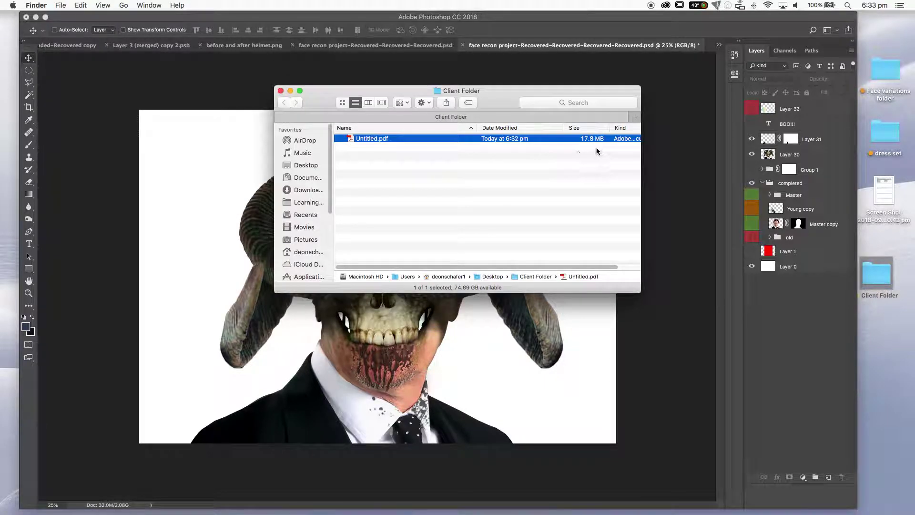
left_click_drag(641, 292, 714, 305)
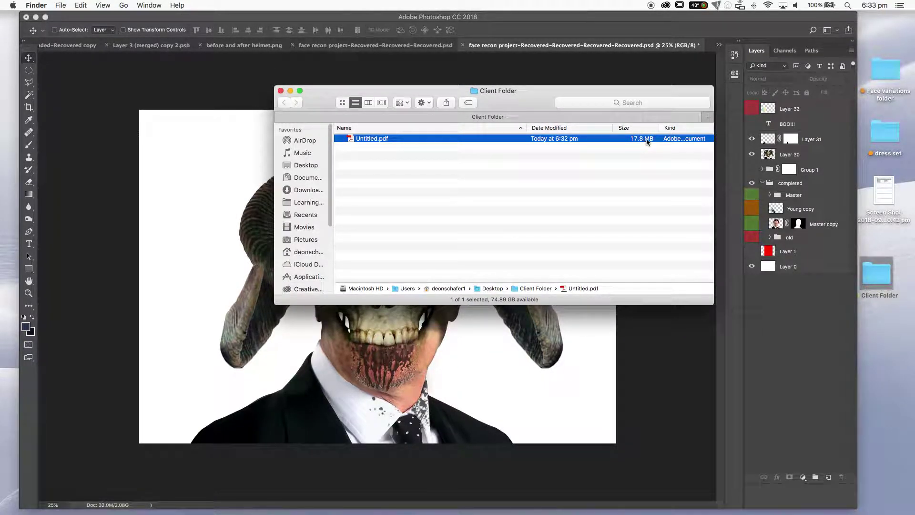
left_click(612, 173)
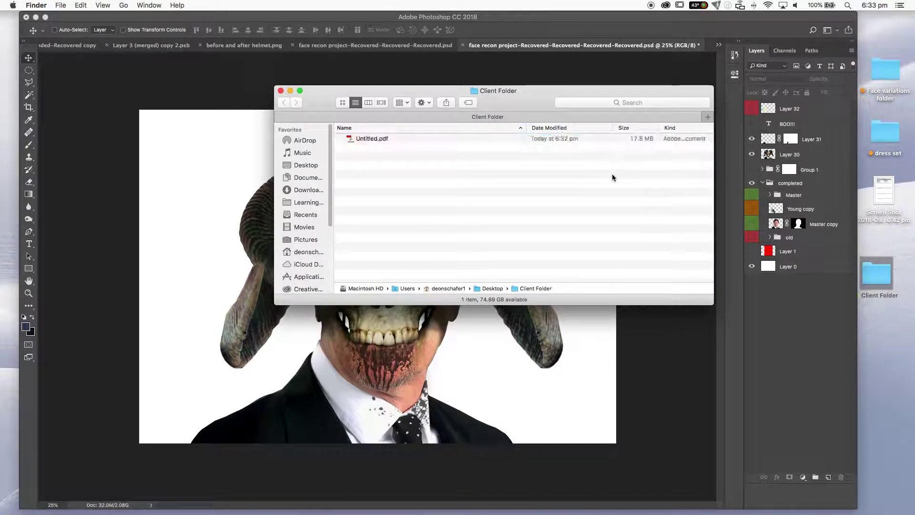
left_click(629, 142)
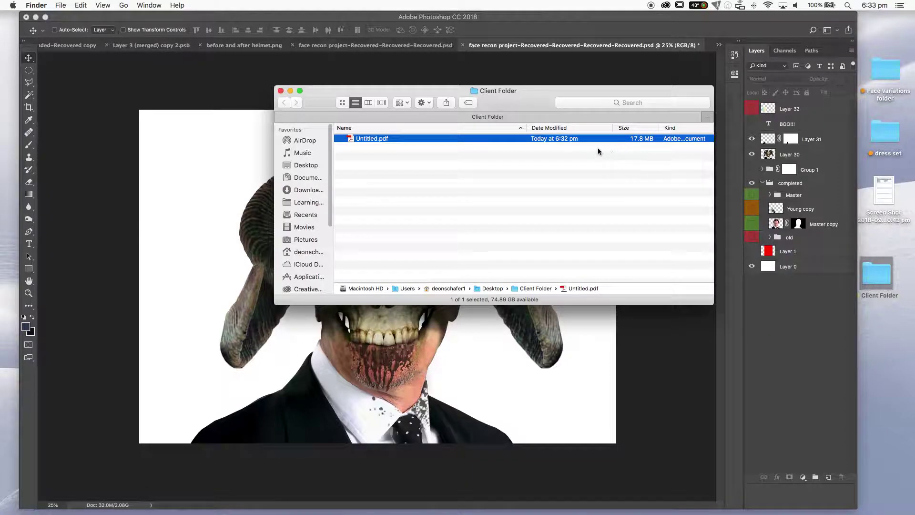
left_click_drag(537, 103, 498, 82)
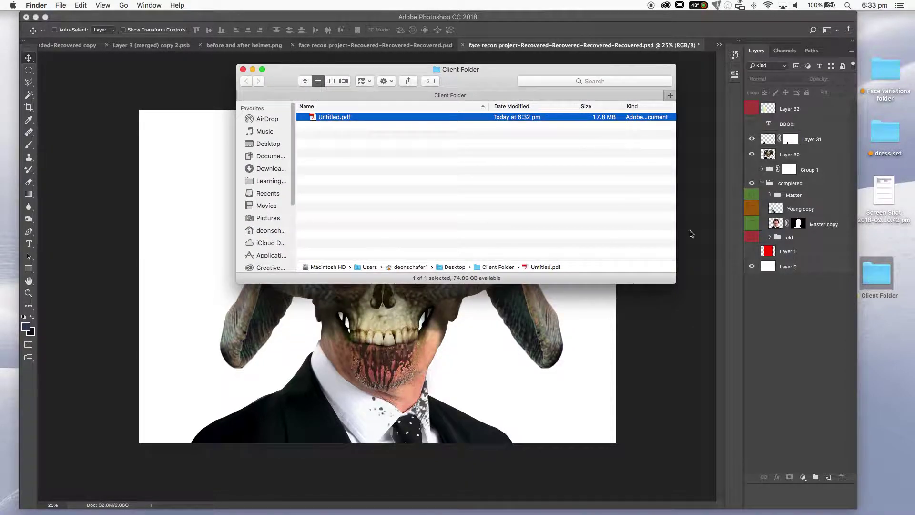
left_click_drag(676, 286, 691, 309)
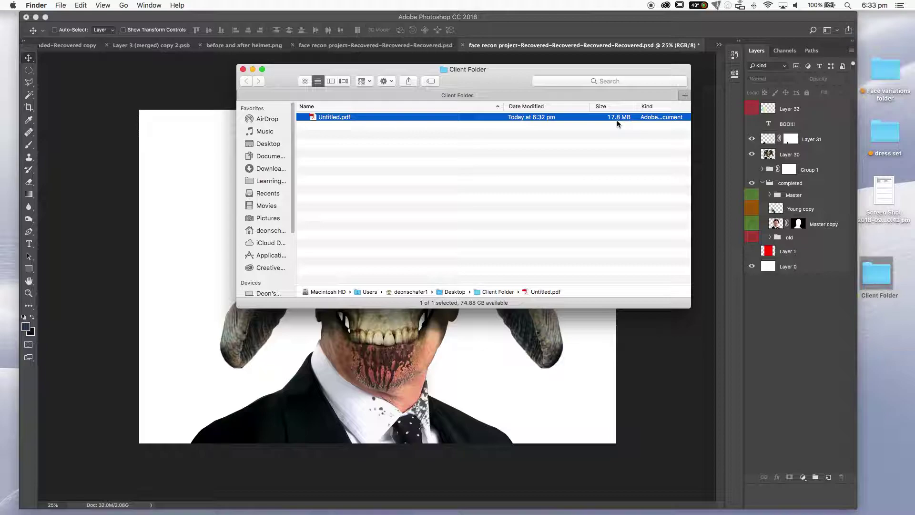
left_click_drag(500, 81, 500, 74)
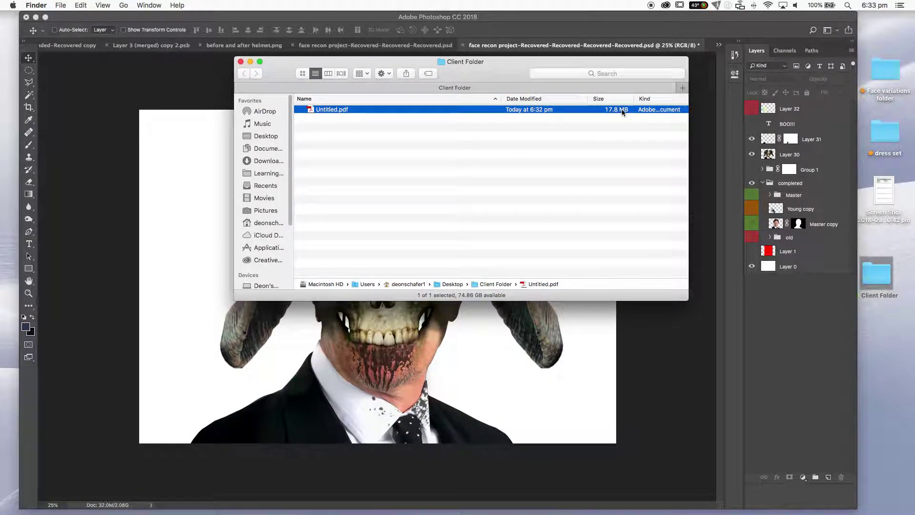
Bring up the Open With app list for Untitled.pdf.
left_click(600, 139)
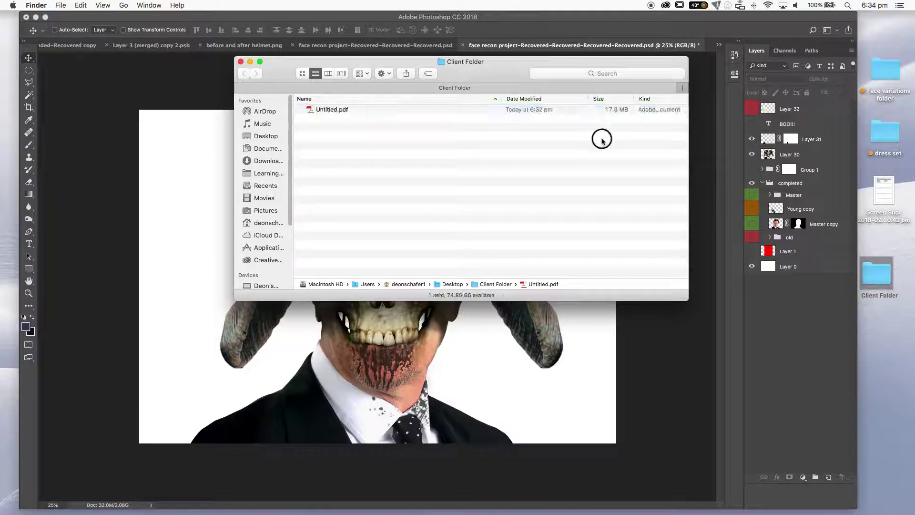
left_click(349, 110)
left_click(330, 111)
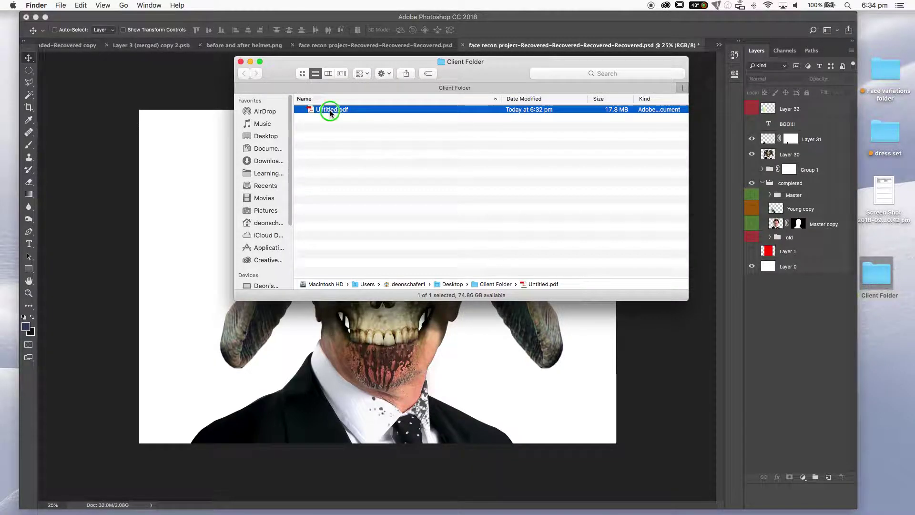
right_click(330, 112)
mouse_move(362, 124)
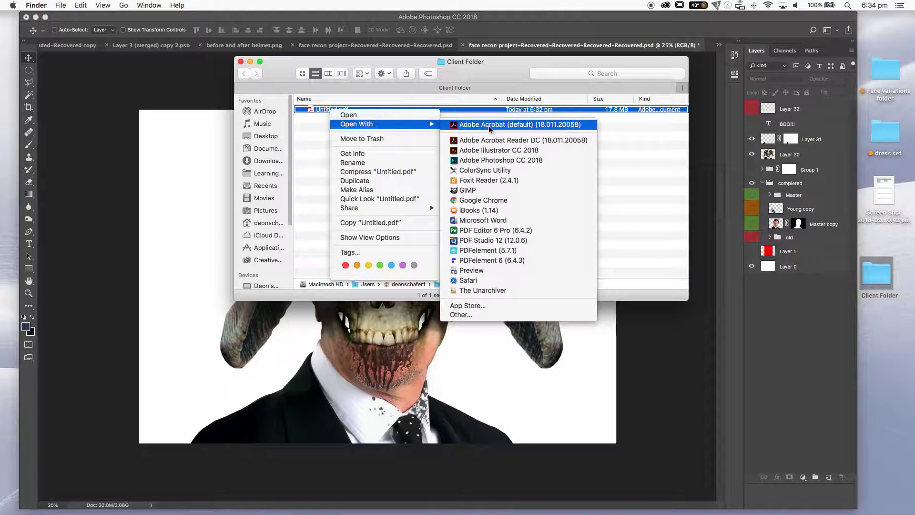
Reopen Untitled.pdf in Acrobat without full screen, then enlarge its window and shift it left.
left_click(471, 125)
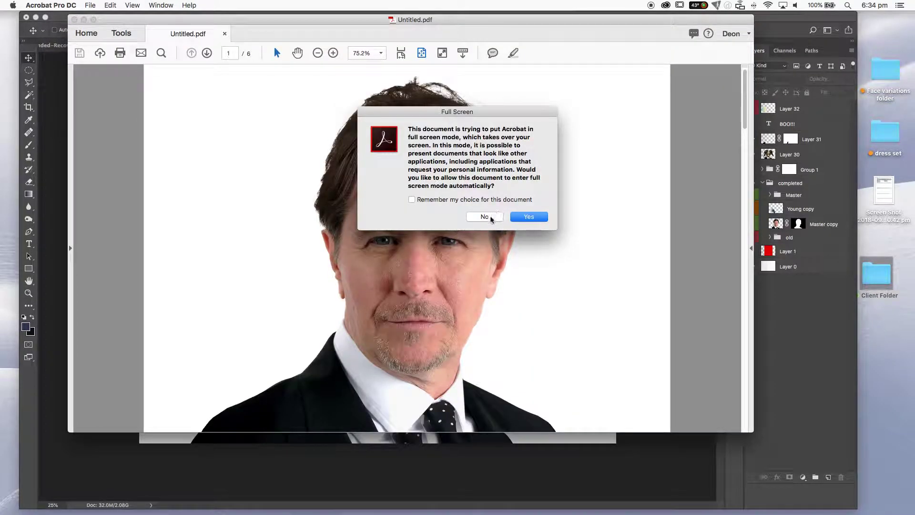
left_click(483, 217)
left_click_drag(262, 19, 237, 19)
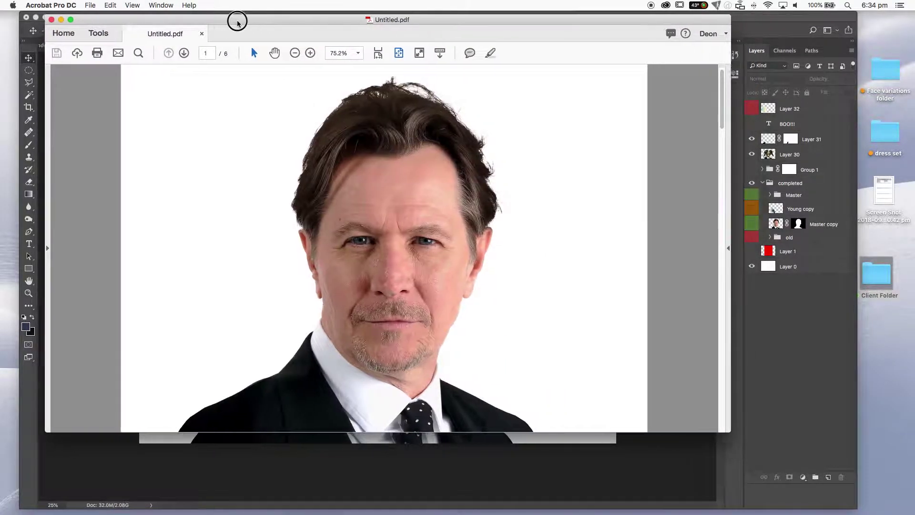
key("End")
key("Home")
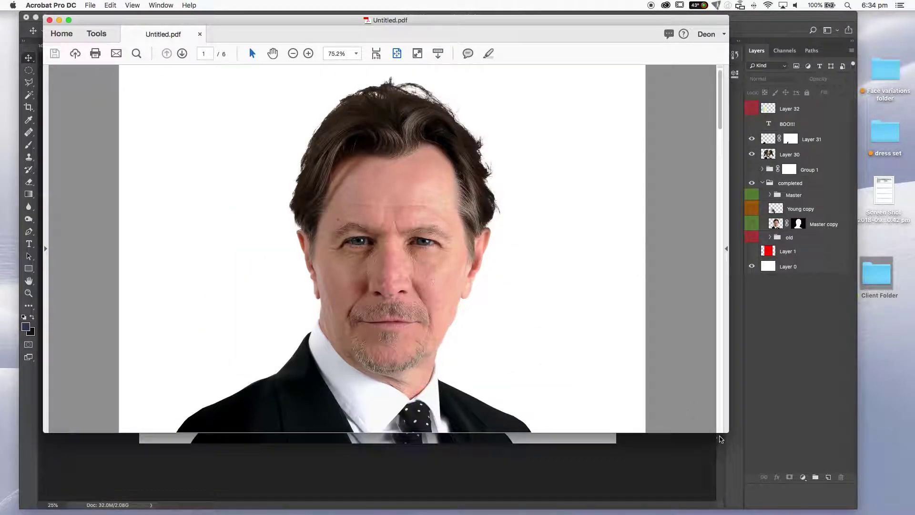
left_click_drag(721, 439, 742, 461)
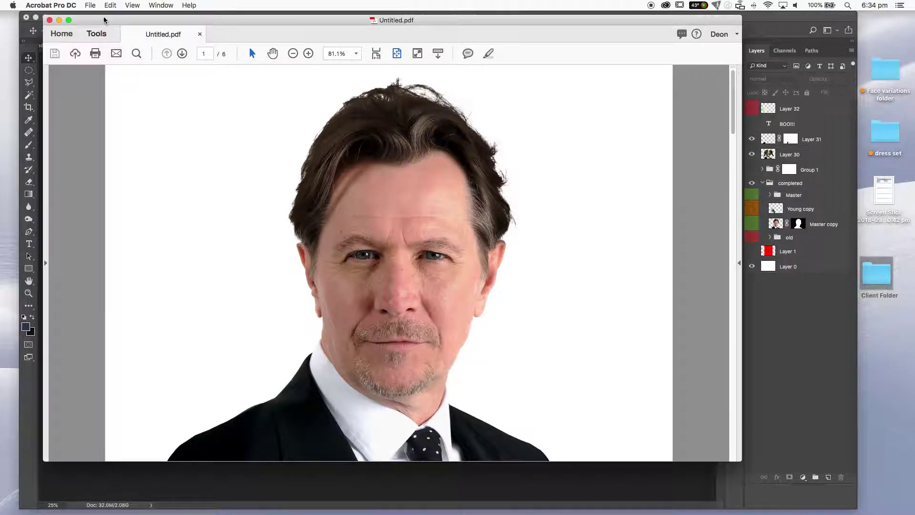
left_click_drag(104, 20, 79, 16)
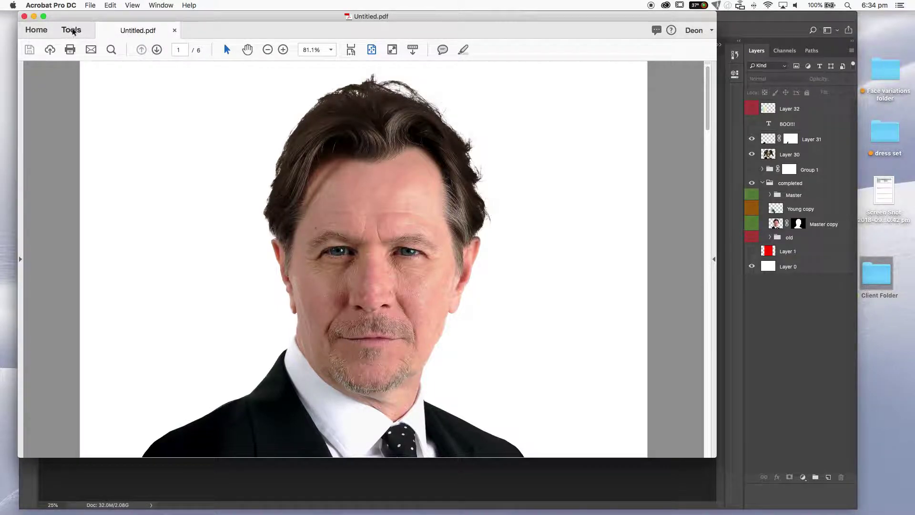
Open the Organize Pages tool from Acrobat's Tools centre.
left_click(73, 30)
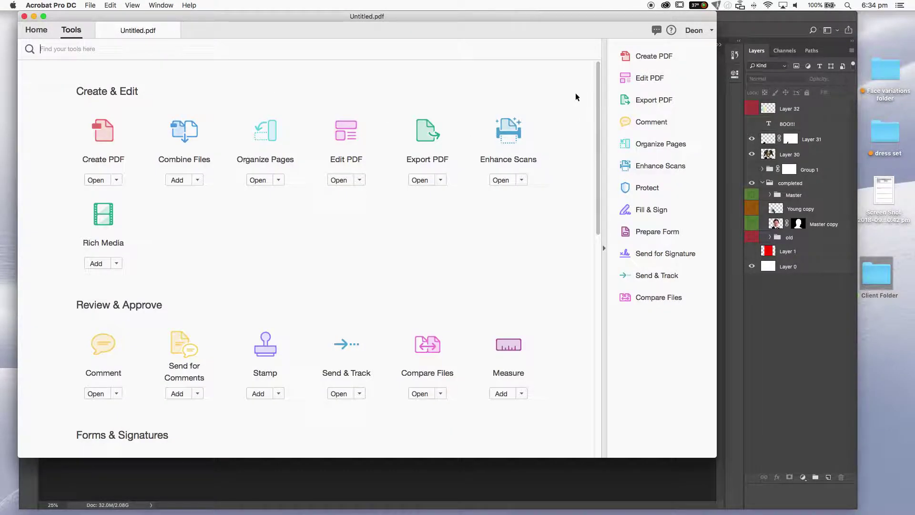
left_click_drag(596, 85, 589, 68)
left_click(266, 135)
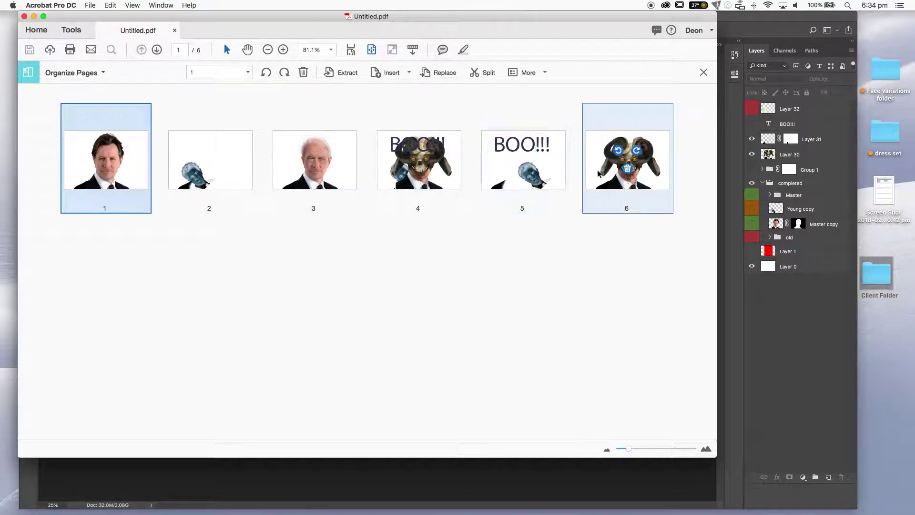
Move the horned skull page between pages 4 and 5 and the old-man portrait to second.
left_click_drag(598, 140, 443, 148)
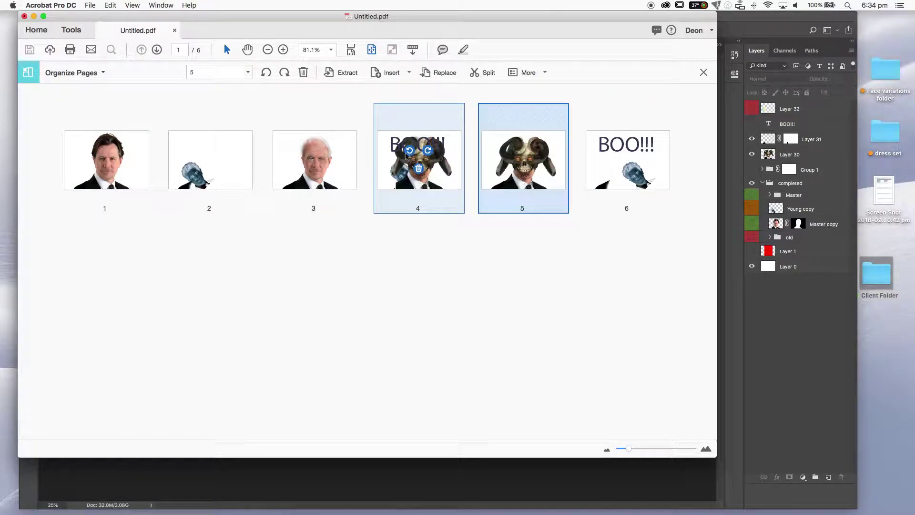
left_click_drag(348, 147, 223, 157)
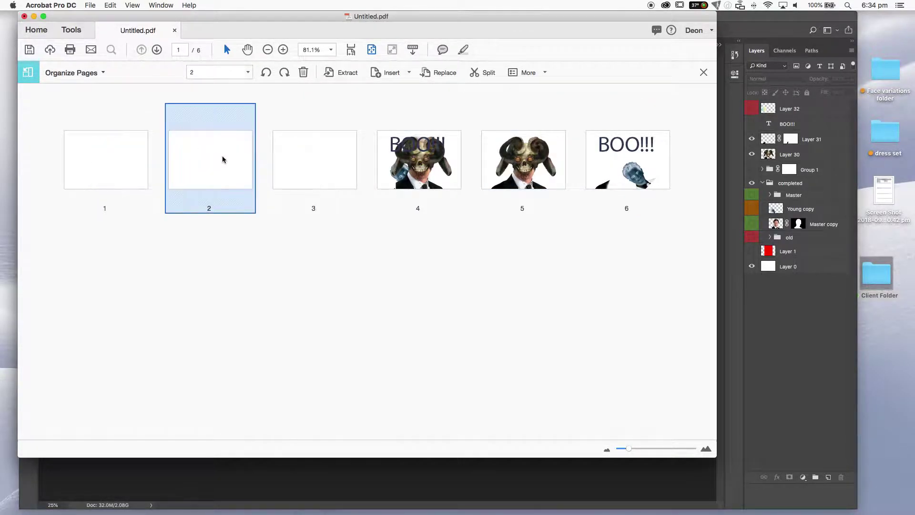
left_click(219, 150)
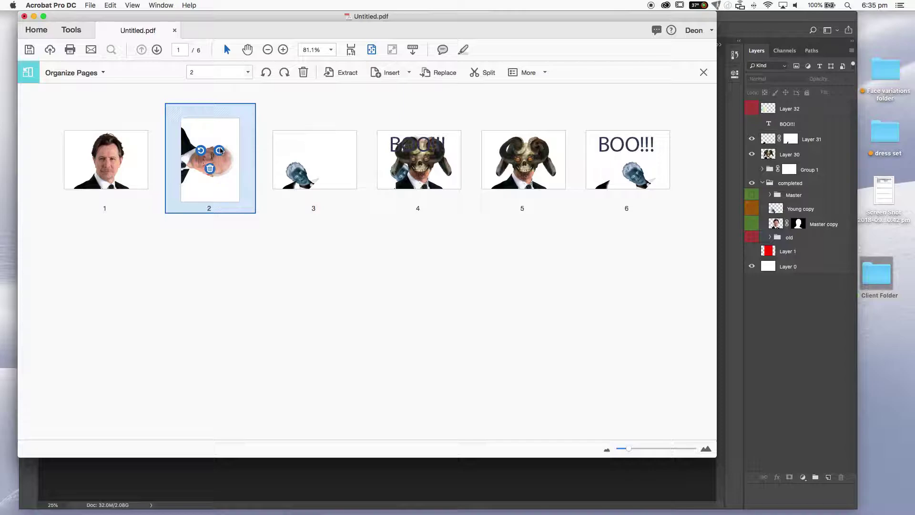
left_click(220, 150)
left_click(220, 151)
left_click(220, 151)
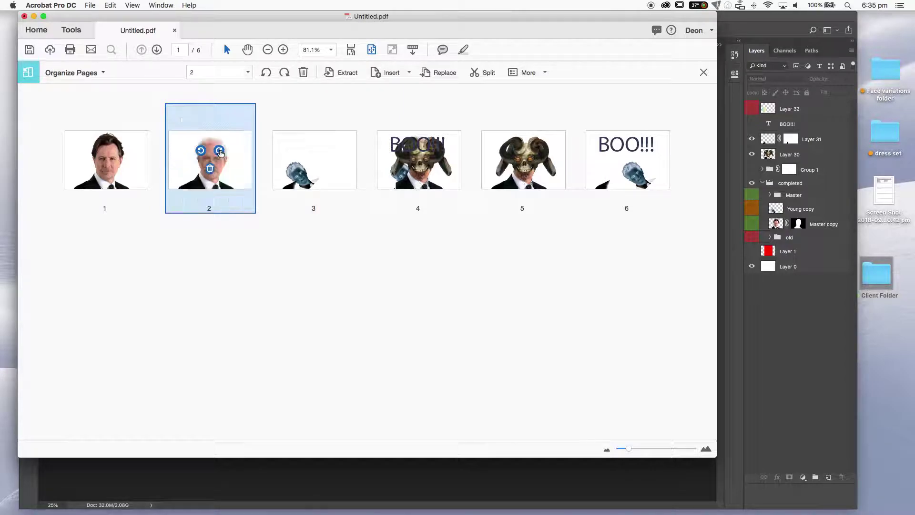
left_click(307, 270)
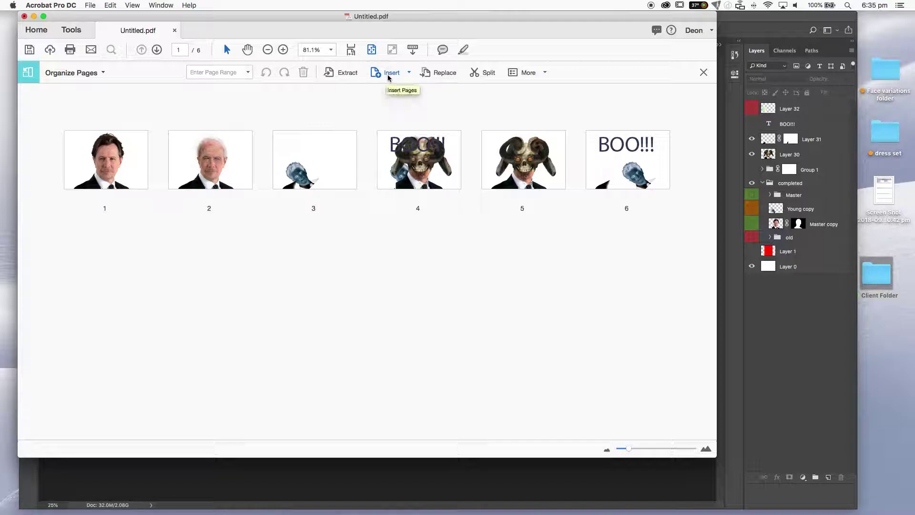
left_click(68, 77)
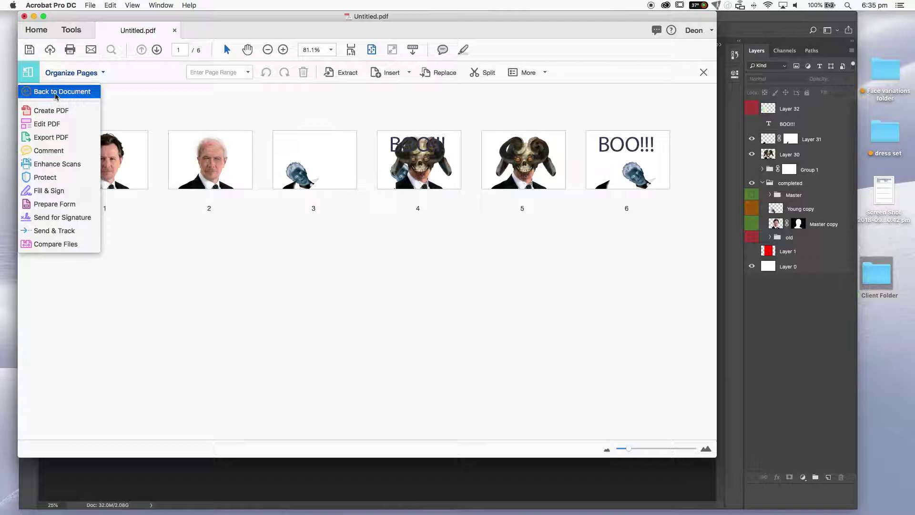
left_click(56, 93)
left_click(71, 29)
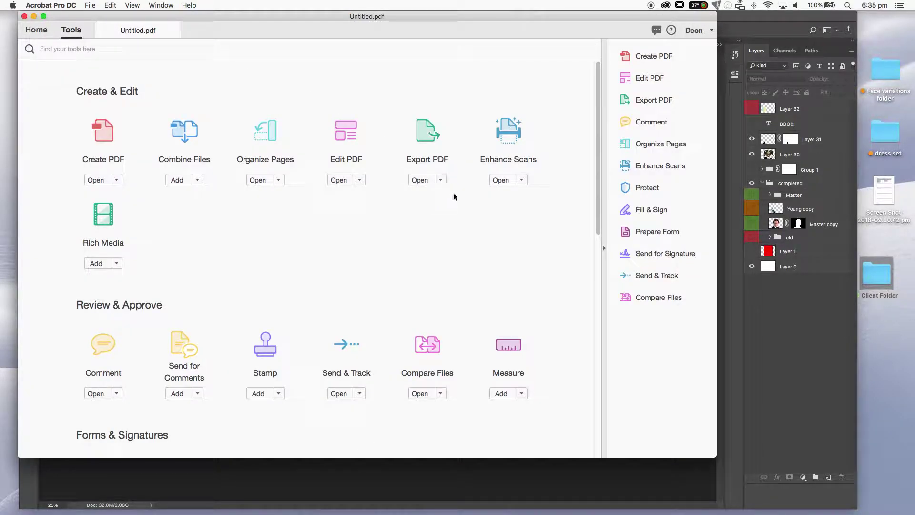
scroll(454, 193, "down", 8)
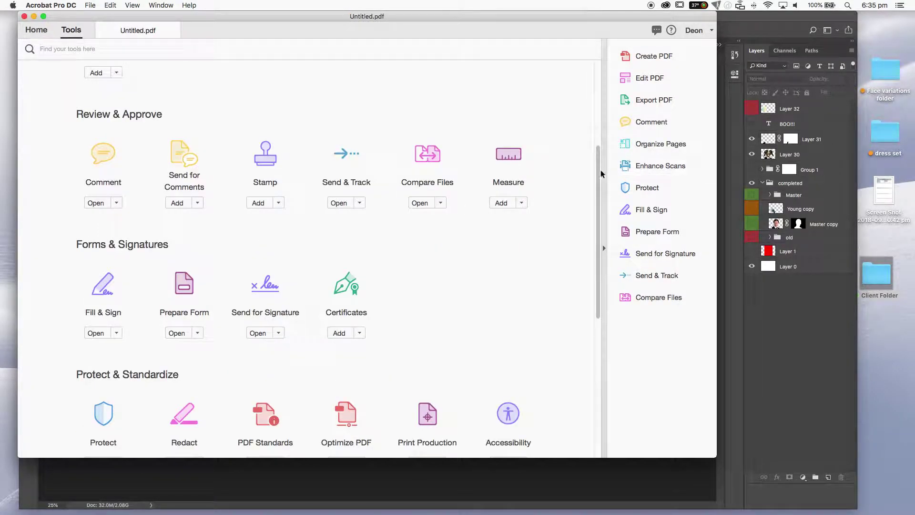
left_click_drag(597, 172, 599, 187)
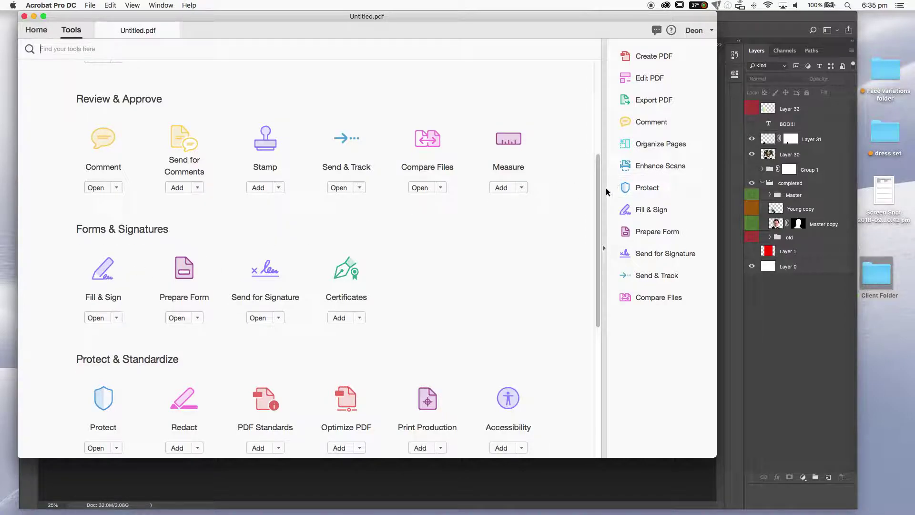
left_click(600, 203)
left_click_drag(599, 202, 600, 209)
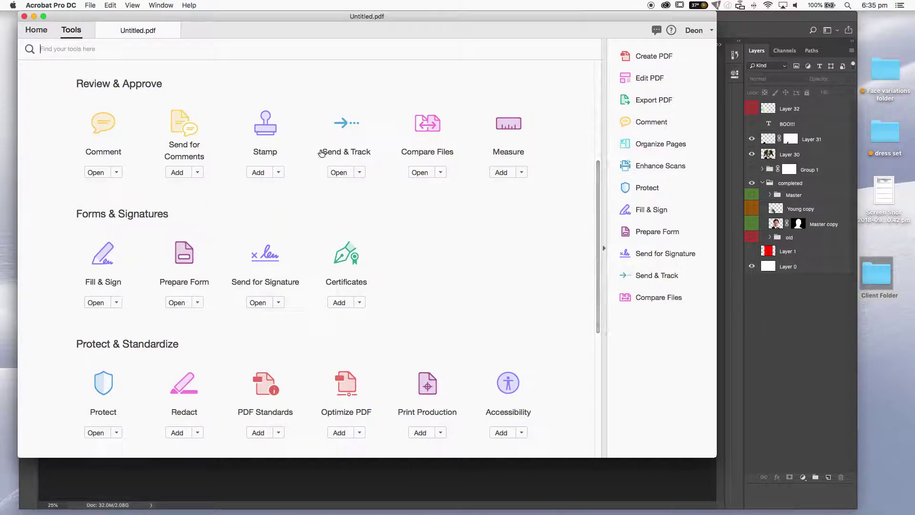
left_click_drag(596, 172, 585, 86)
left_click(116, 225)
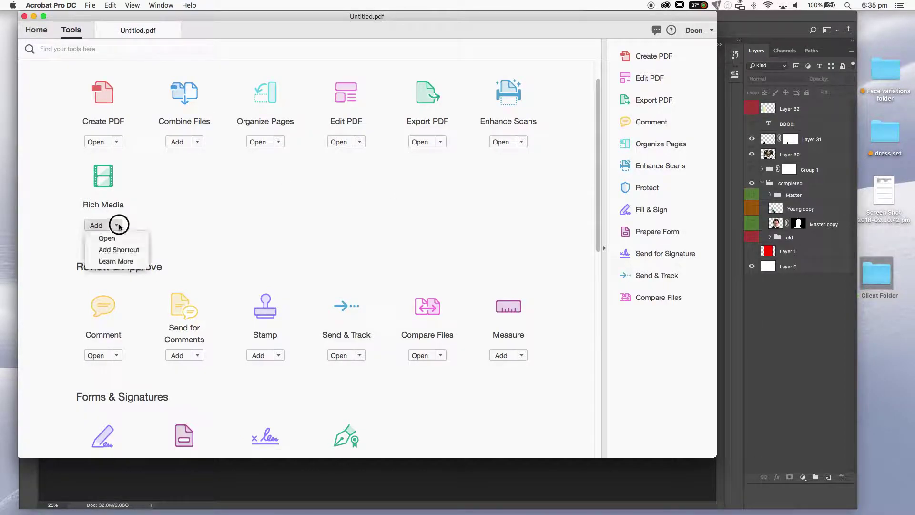
left_click(175, 192)
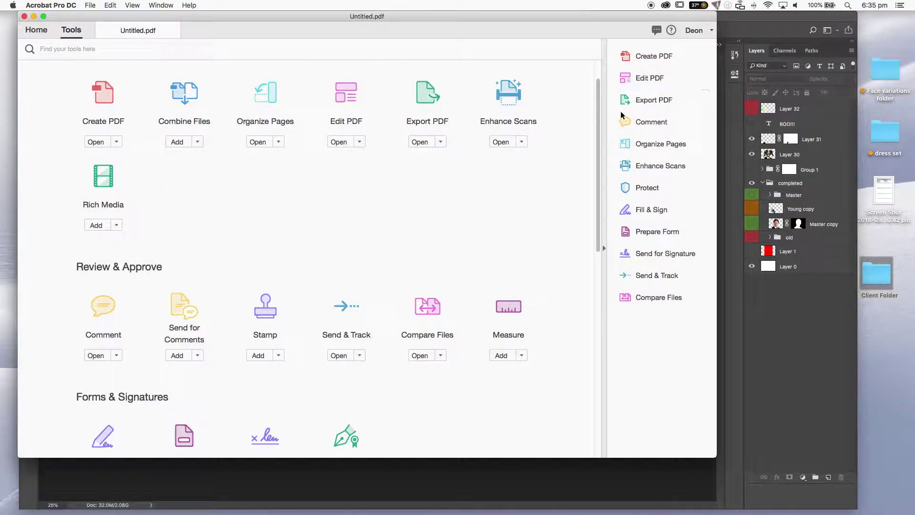
left_click(599, 128)
left_click_drag(597, 128, 597, 348)
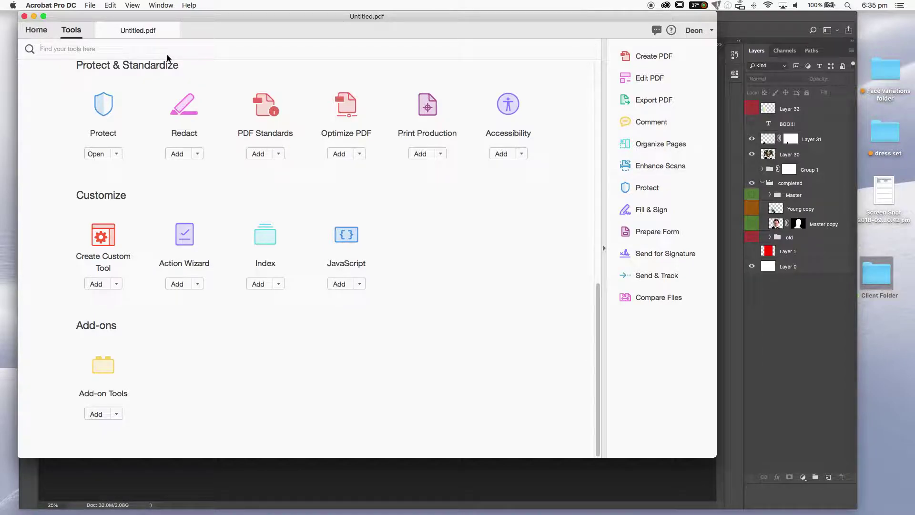
Start Optimize PDF's Reduce File Size, agreeing to save first, then cancel it.
left_click(352, 111)
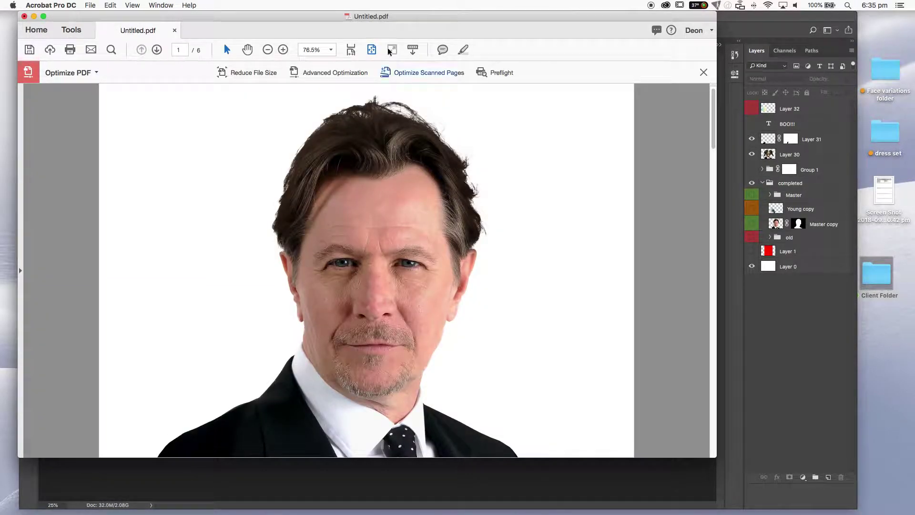
left_click(247, 73)
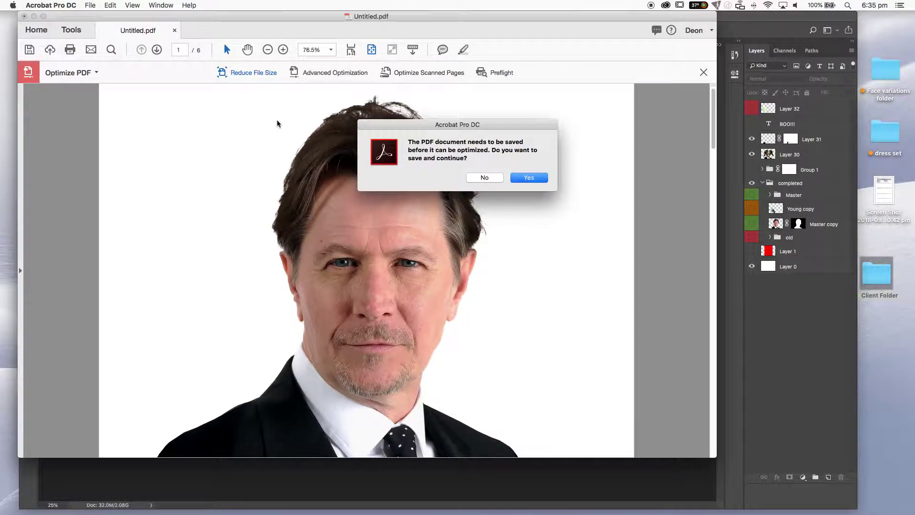
left_click(529, 178)
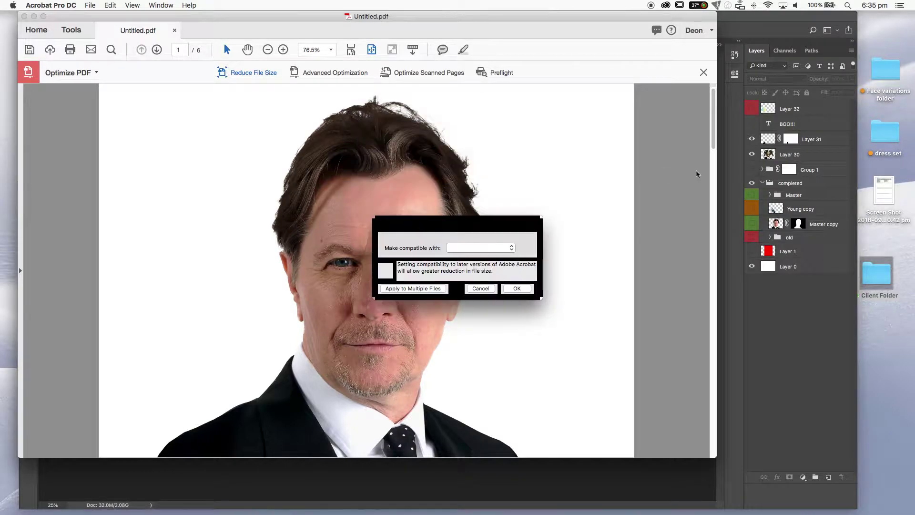
left_click(481, 288)
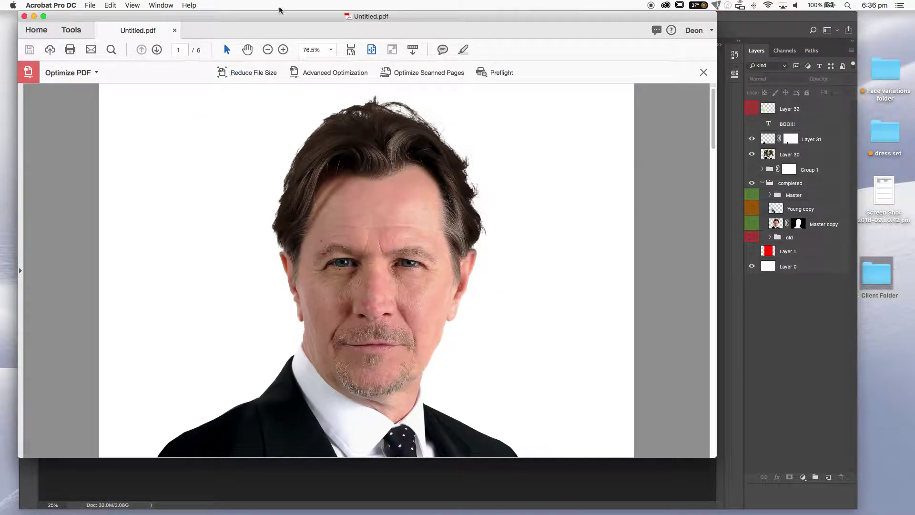
Set Reduce File Size compatibility to Acrobat 7.0 and later and confirm.
left_click(253, 74)
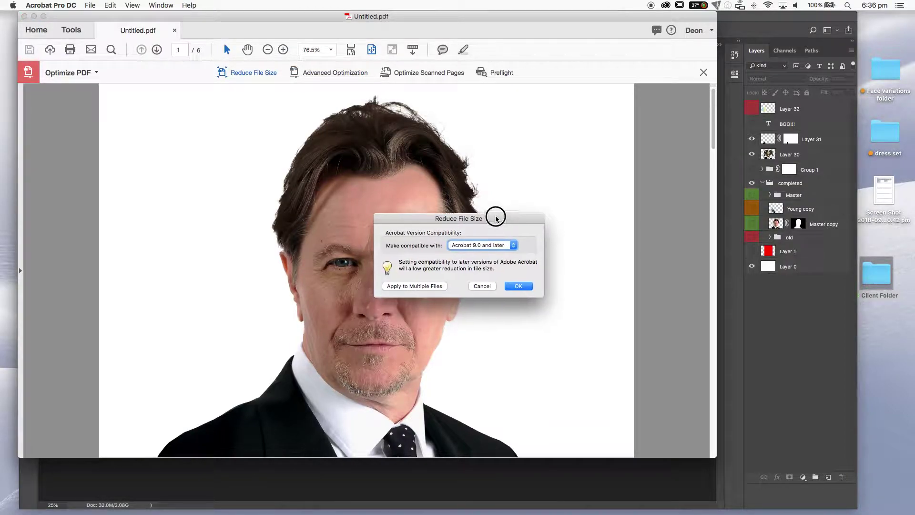
left_click_drag(496, 219, 513, 153)
left_click(501, 186)
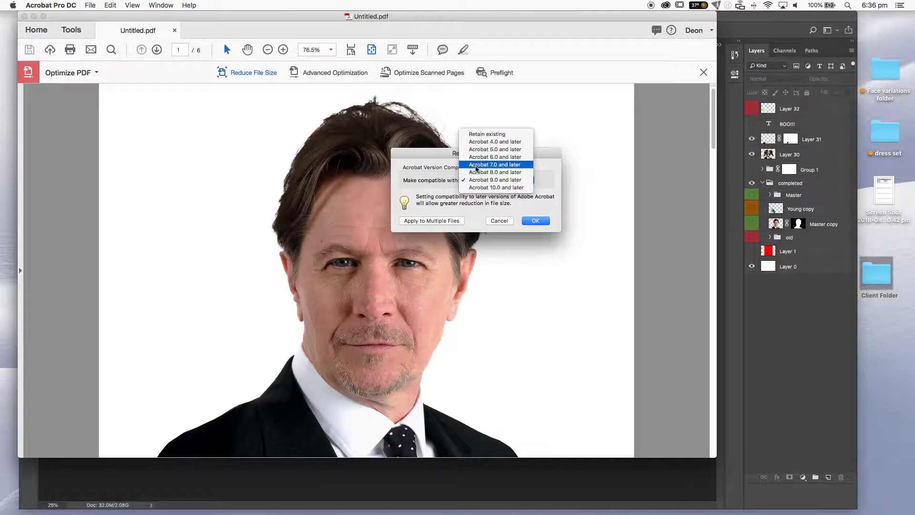
left_click(495, 165)
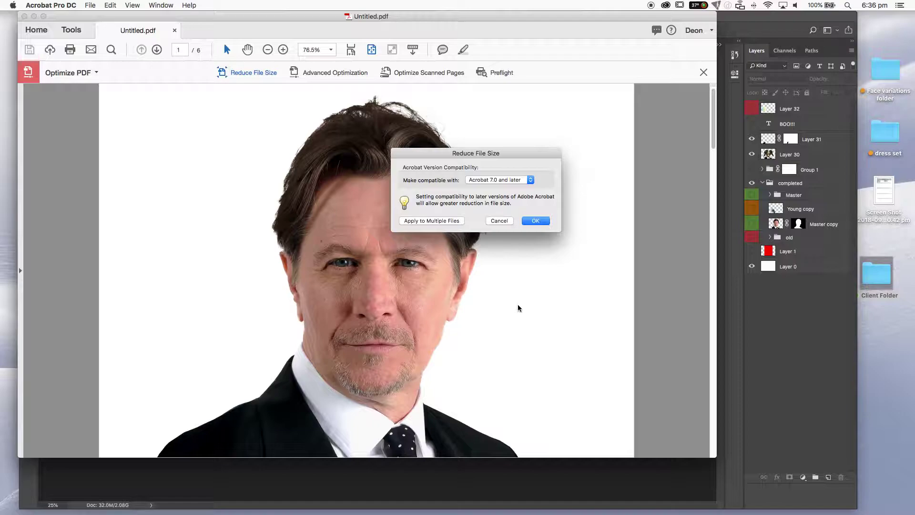
left_click(528, 221)
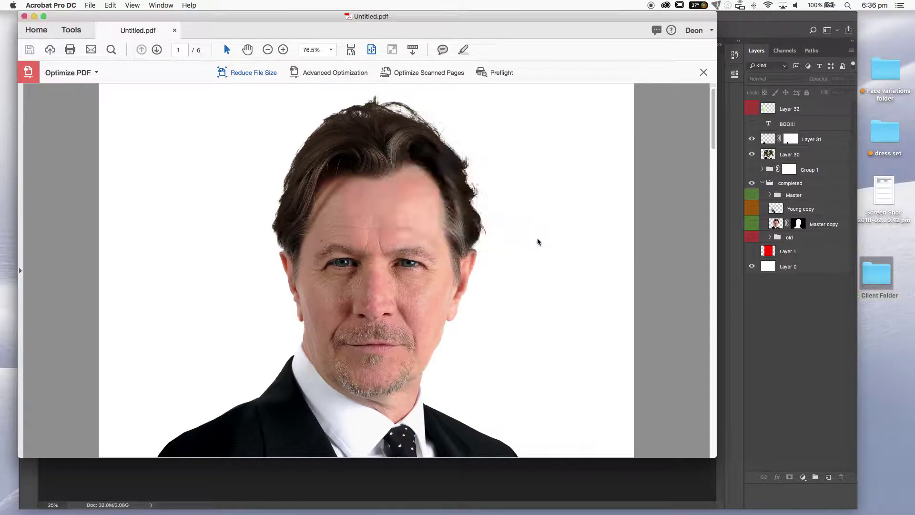
Save the reduced PDF as 'face_var_for client' in Client Folder.
left_click(443, 66)
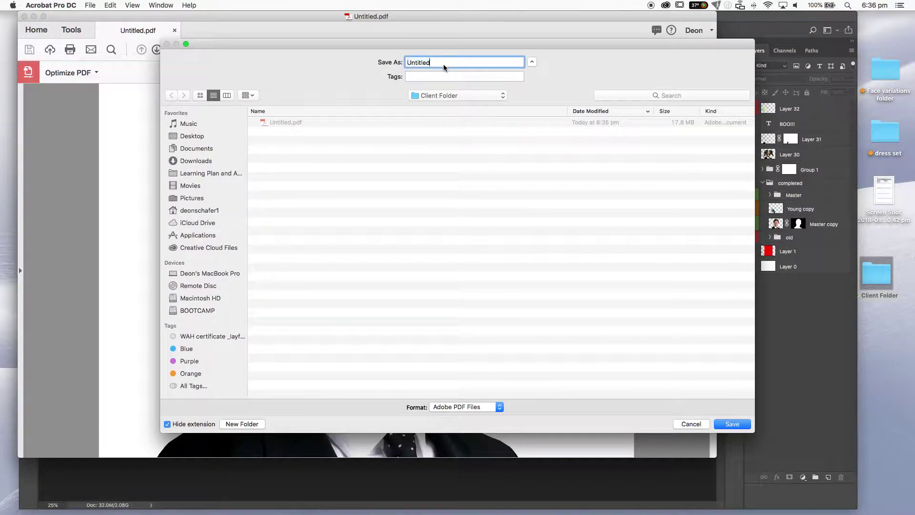
double_click(443, 63)
type("face_var_for client")
left_click(737, 428)
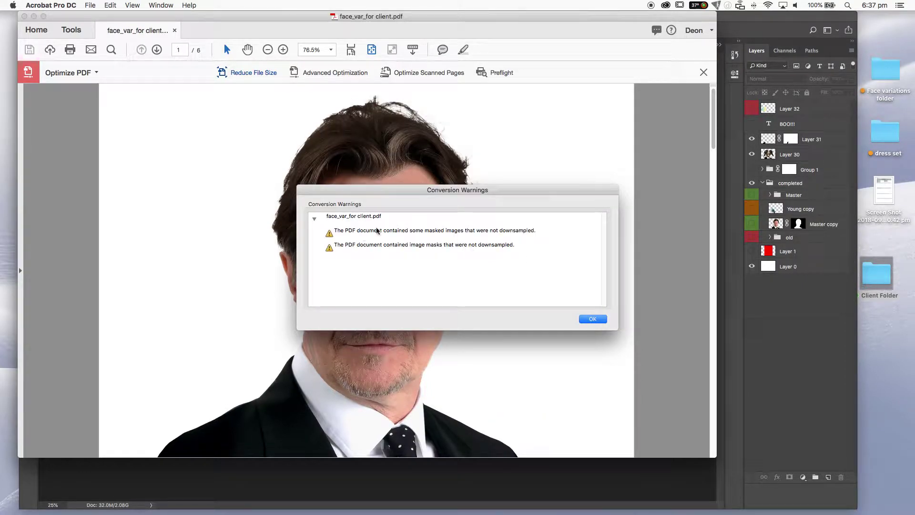
Review and dismiss the image-mask conversion warnings, then open Client Folder from the desktop.
left_click(376, 231)
left_click(411, 273)
left_click(429, 246)
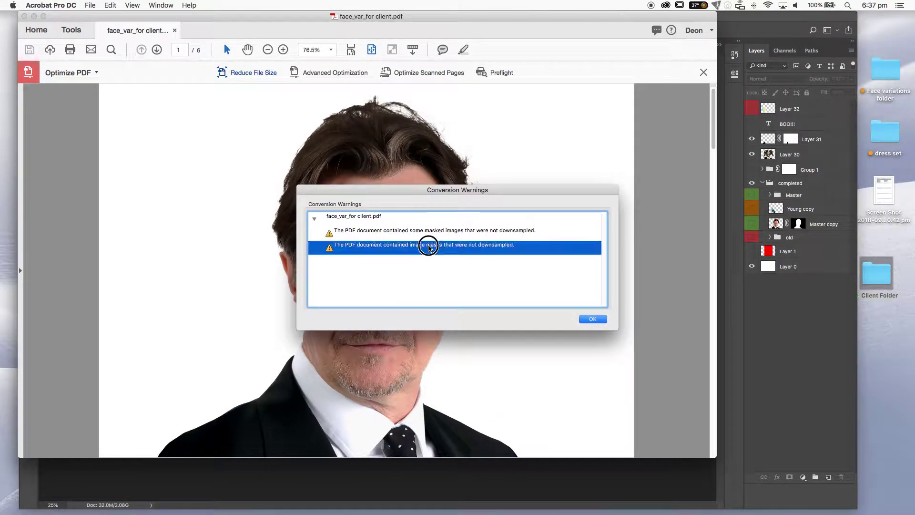
left_click(446, 231)
left_click(477, 250)
left_click(592, 319)
left_click(877, 267)
double_click(876, 267)
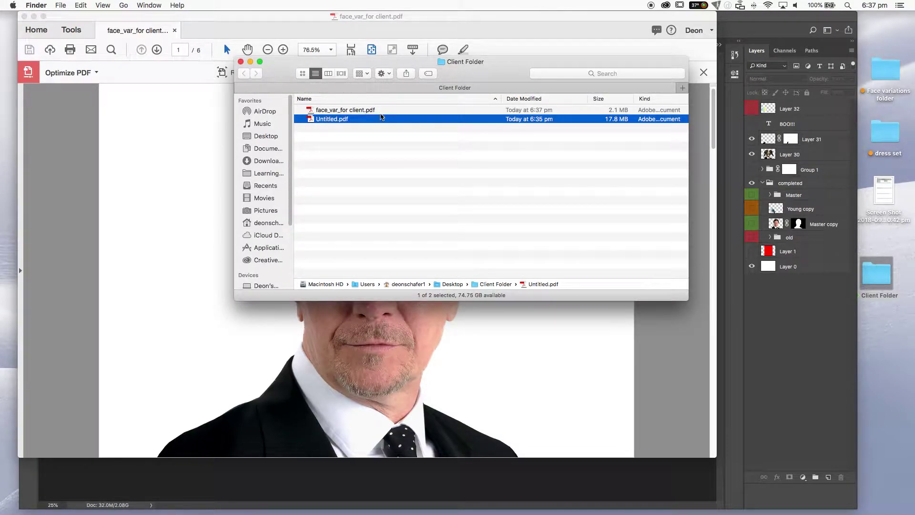
Compare face_var_for client.pdf with Untitled.pdf in Client Folder.
left_click(350, 110)
left_click(334, 120)
left_click(618, 113)
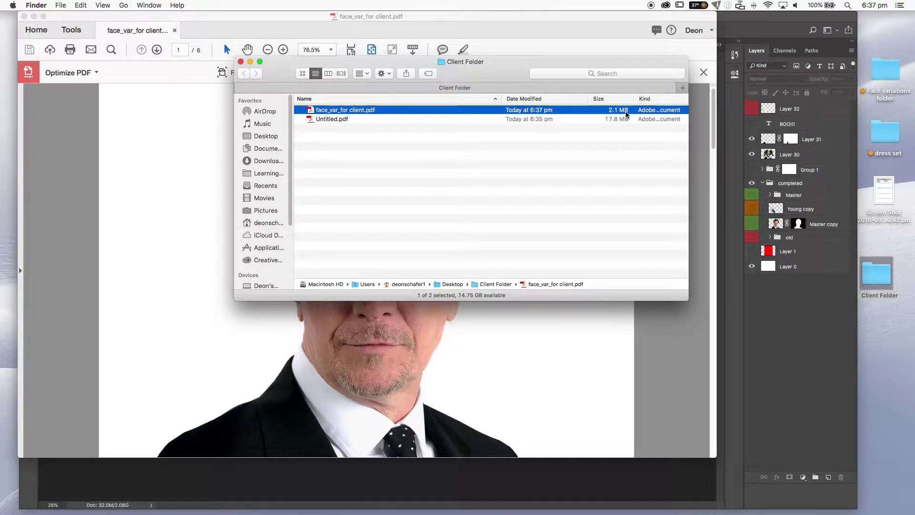
left_click(476, 171)
left_click(369, 116)
Open face_var_for client.pdf with Adobe Acrobat Reader DC.
right_click(309, 113)
mouse_move(333, 125)
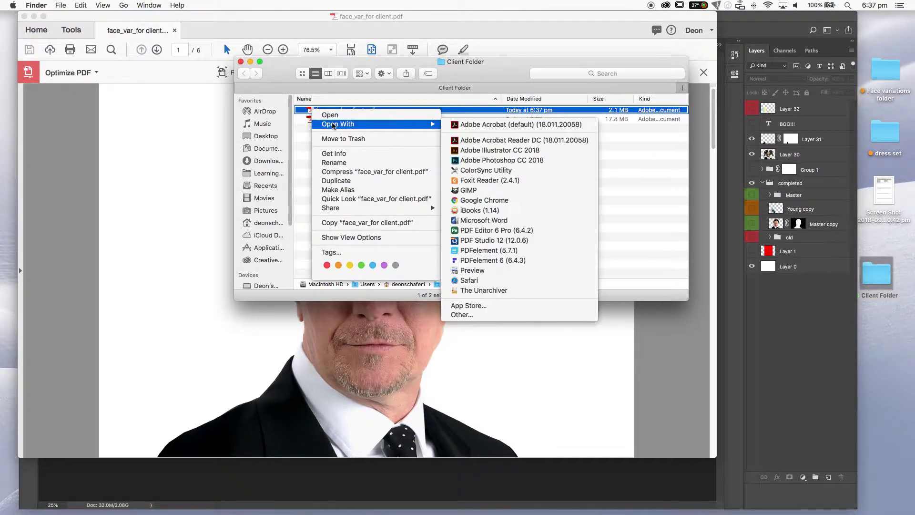
left_click(477, 140)
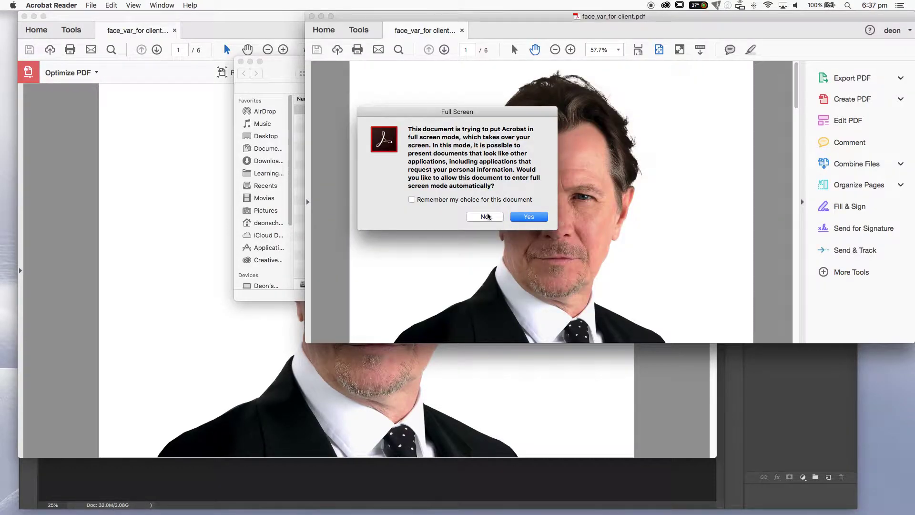
Decline full screen in Reader, move the Reader and Adobe ID windows, and uncheck Stay signed in.
left_click(487, 217)
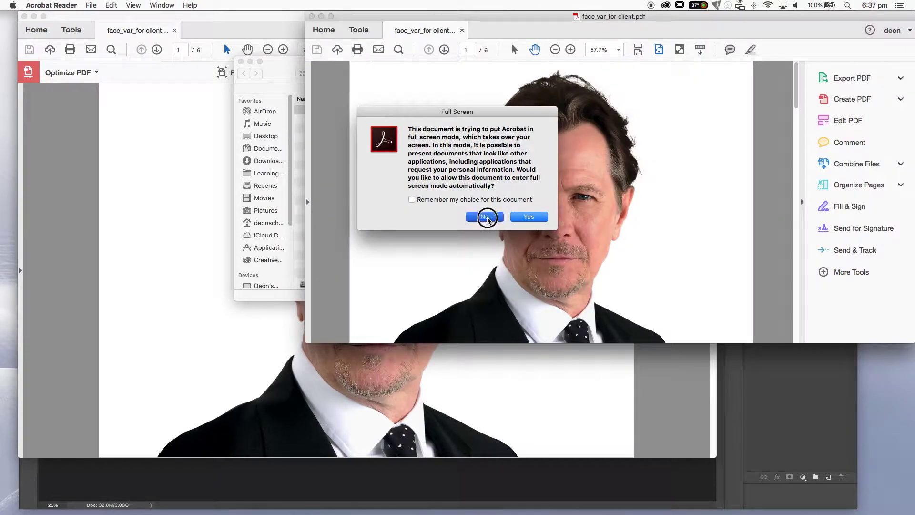
left_click_drag(674, 21, 462, 33)
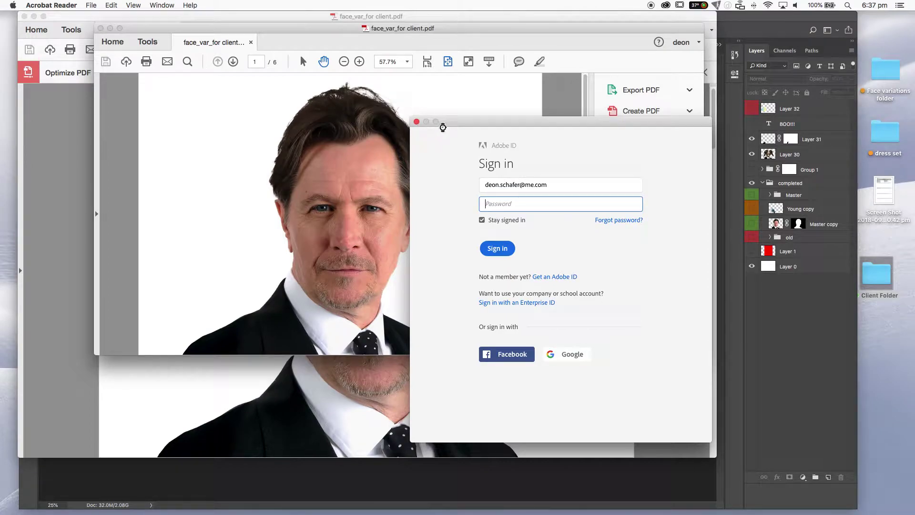
left_click_drag(443, 125, 628, 130)
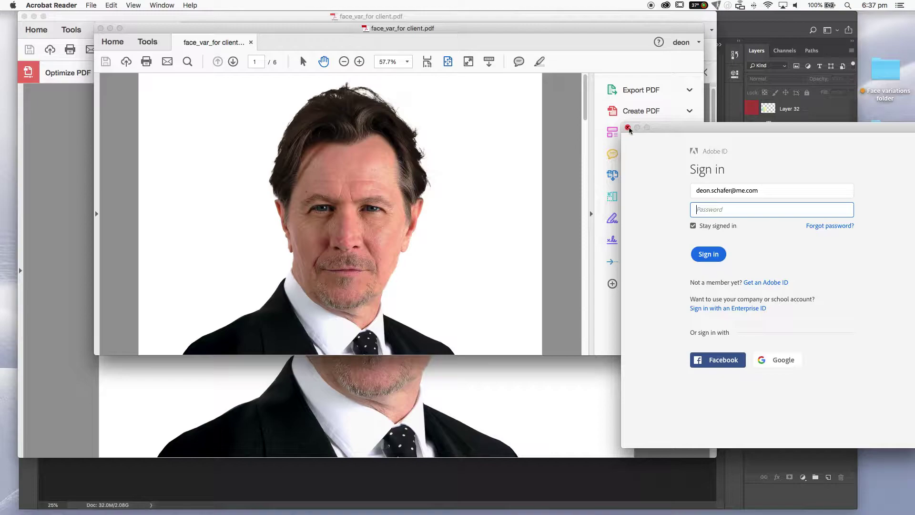
left_click(654, 130)
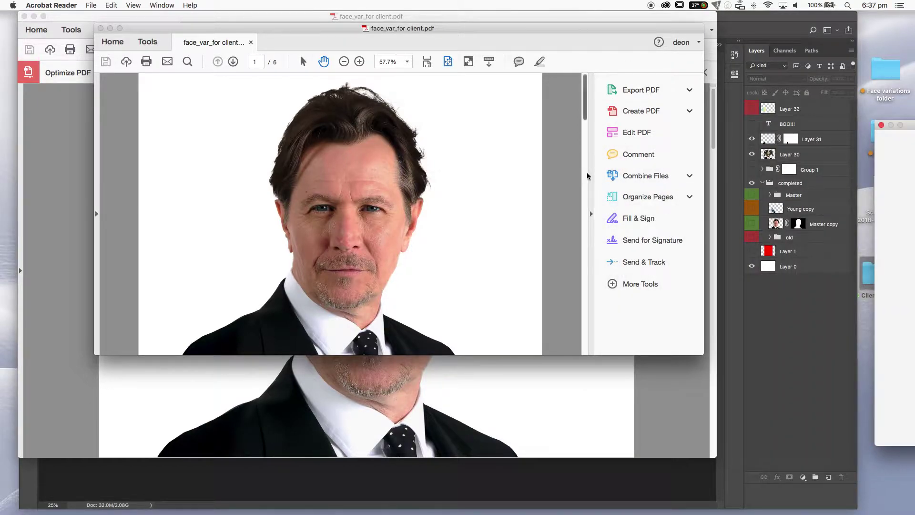
left_click_drag(586, 123, 586, 123)
left_click_drag(911, 128, 483, 91)
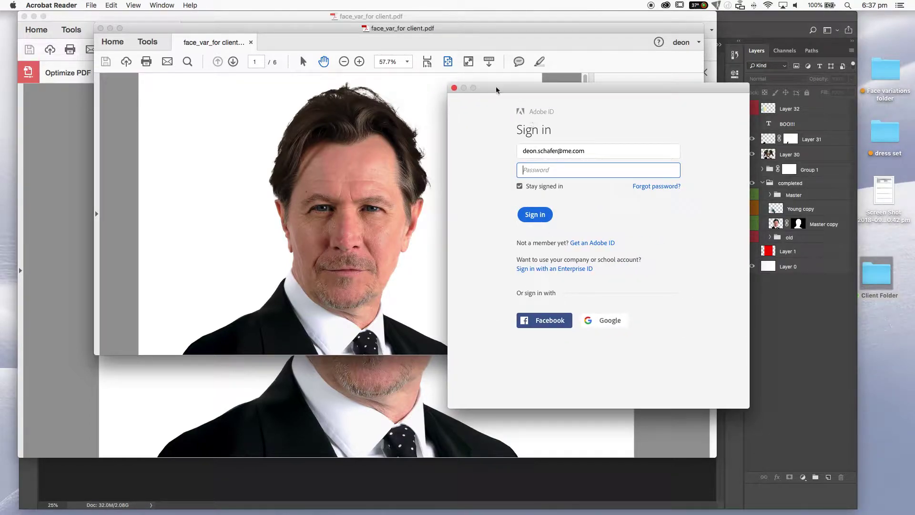
left_click(519, 186)
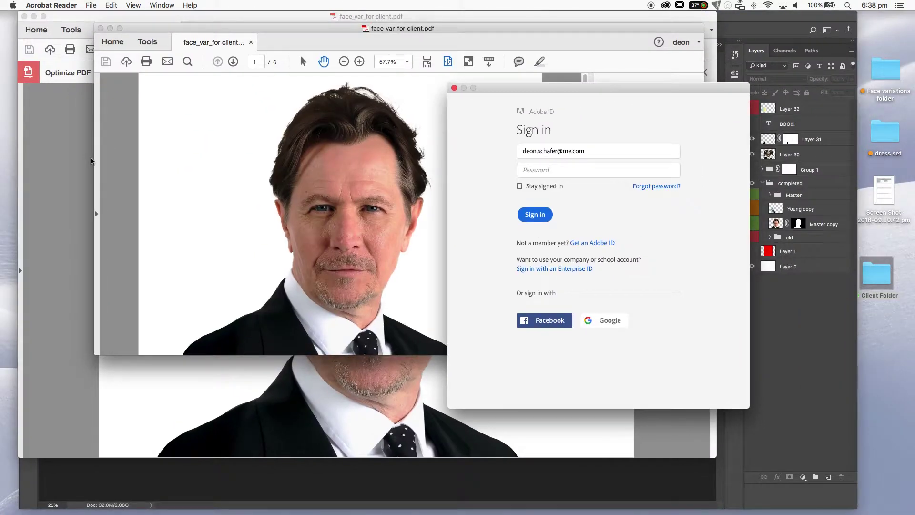
Close the optimized PDF in Acrobat Pro DC and quit the application.
left_click(63, 44)
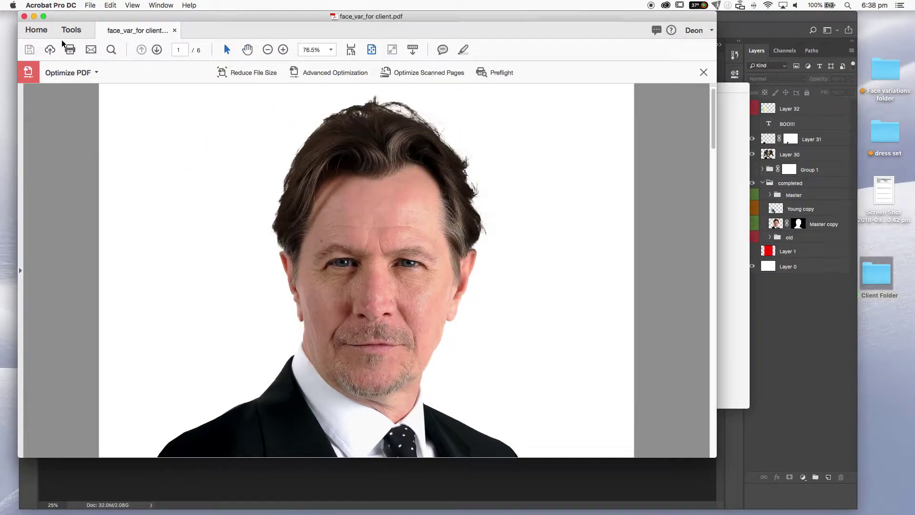
left_click(174, 30)
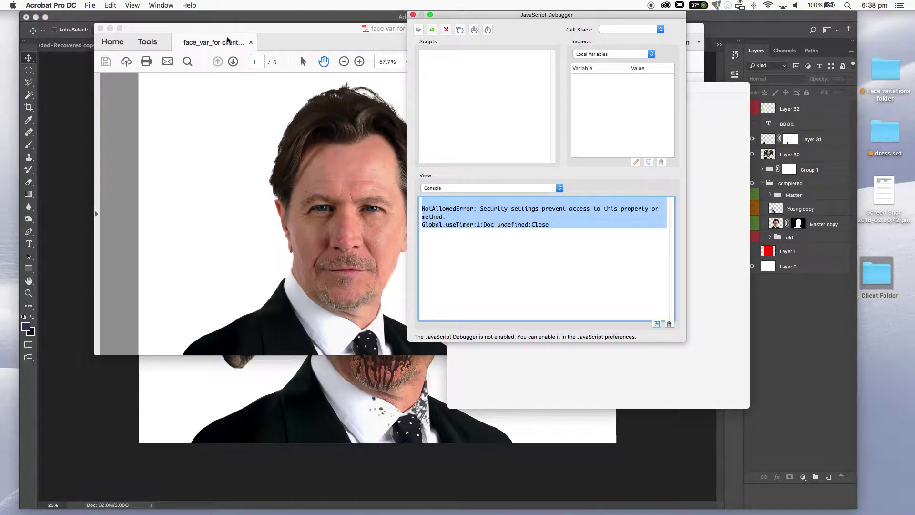
key("super+q")
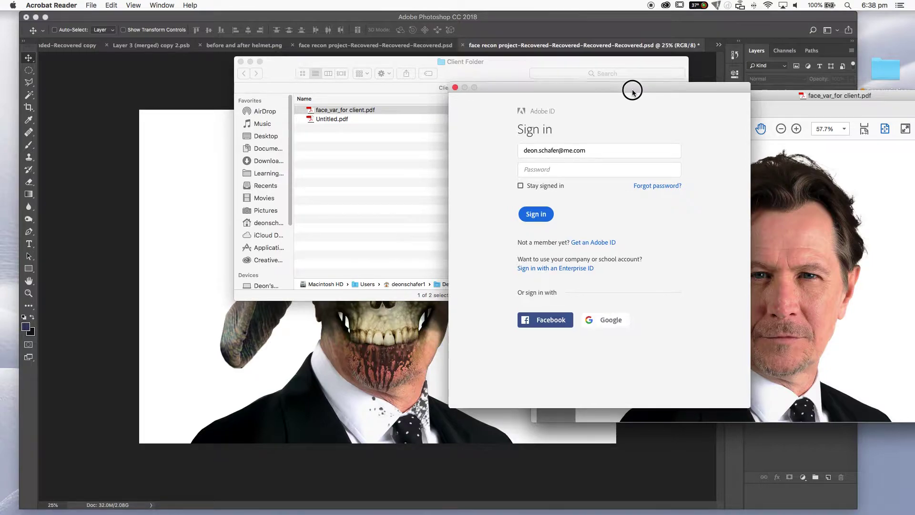
Open face_var_for client.pdf from Client Folder with Adobe Acrobat (default).
left_click(324, 110)
right_click(324, 112)
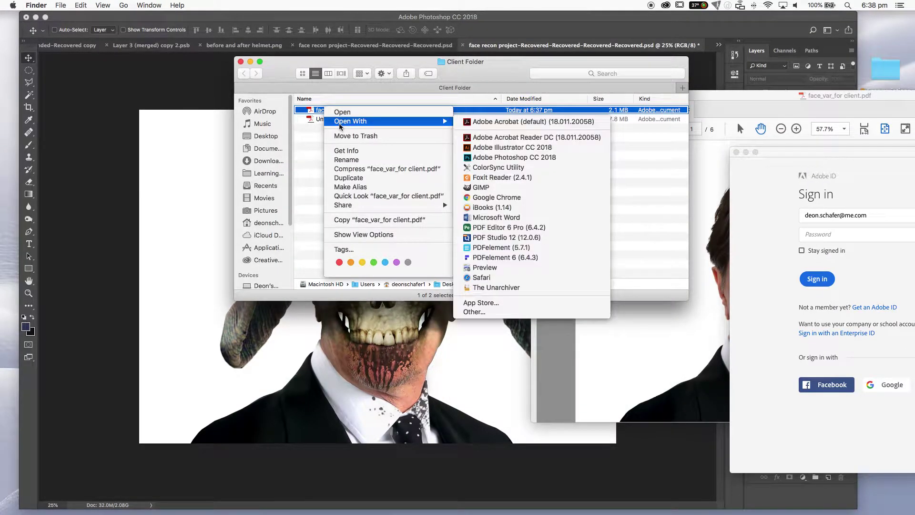
left_click(529, 119)
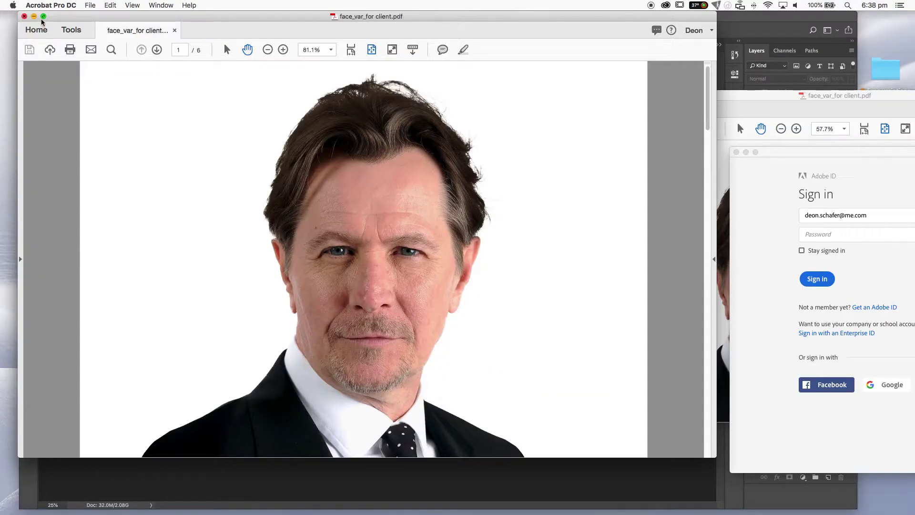
Minimize Acrobat and, in Photoshop, apply the as is then young layer comps.
left_click(33, 16)
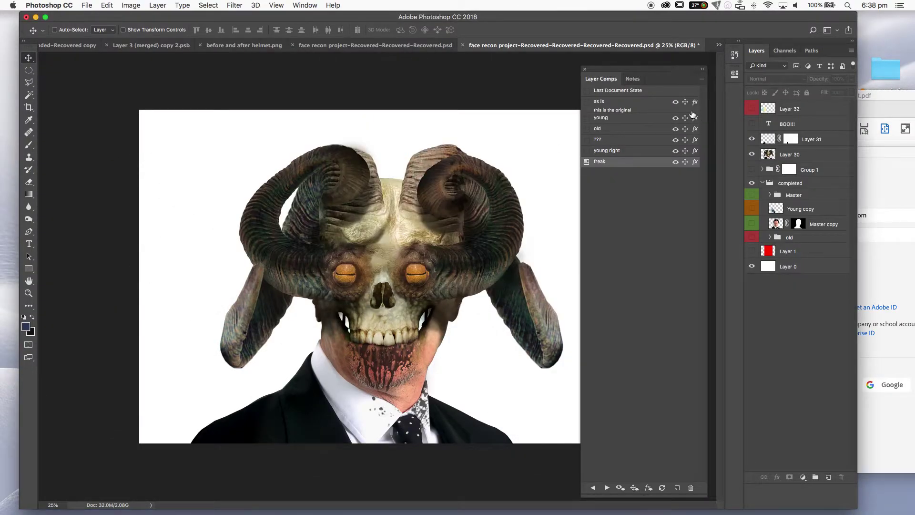
left_click(610, 106)
left_click(586, 103)
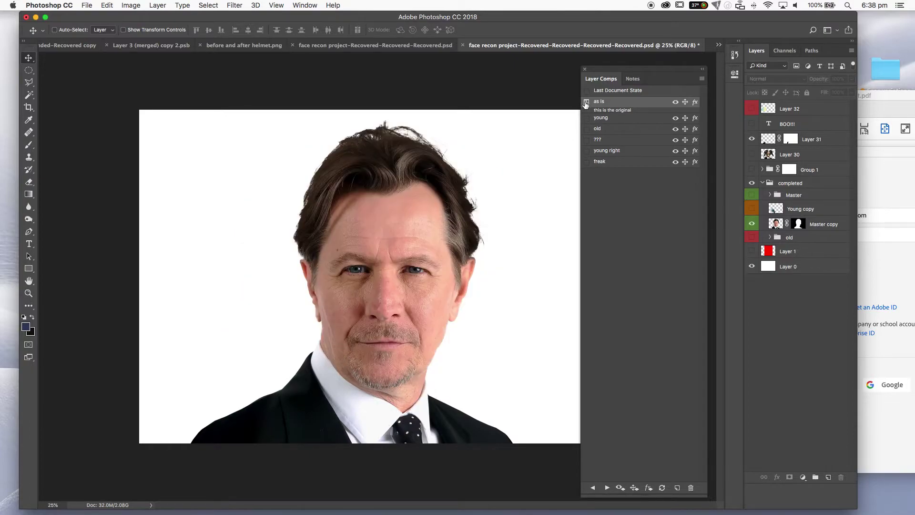
left_click(587, 118)
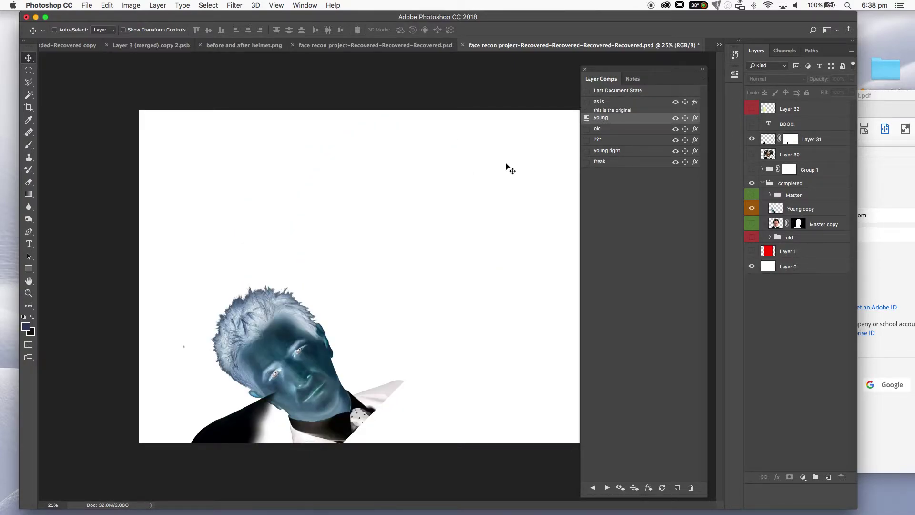
Toggle the Young copy layer's visibility and turn on the BOO!!! text layer.
left_click(779, 212)
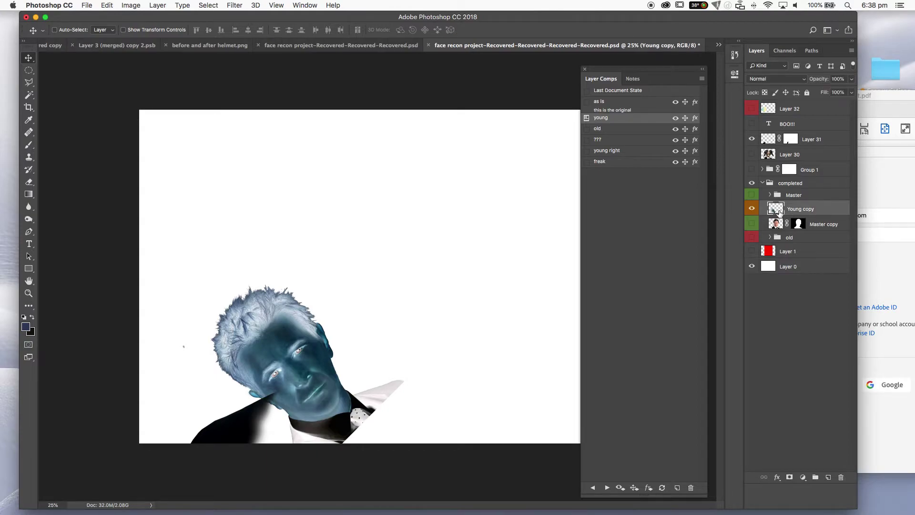
left_click(749, 211)
left_click(752, 213)
left_click(752, 123)
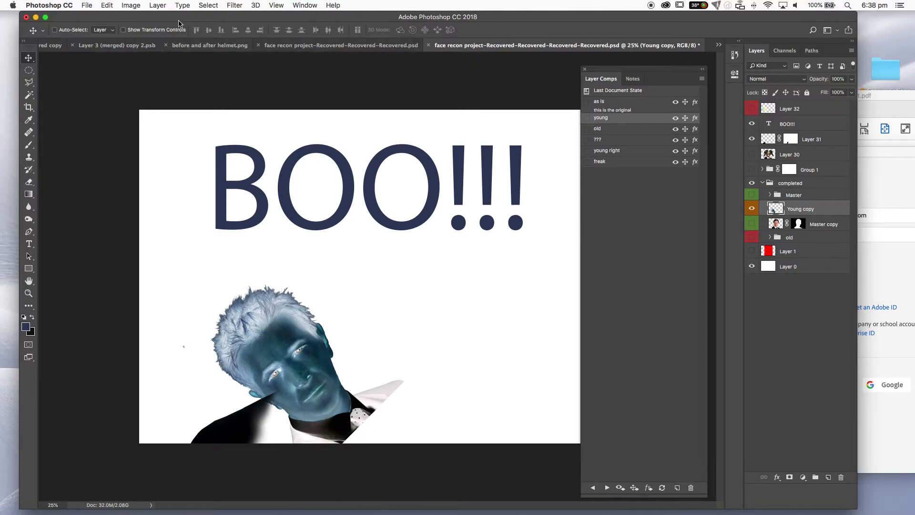
Start File > Export > Layer Comps to PDF.
mouse_move(179, 21)
left_mouse_down()
mouse_move(202, 43)
mouse_move(200, 100)
mouse_move(189, 21)
left_mouse_up()
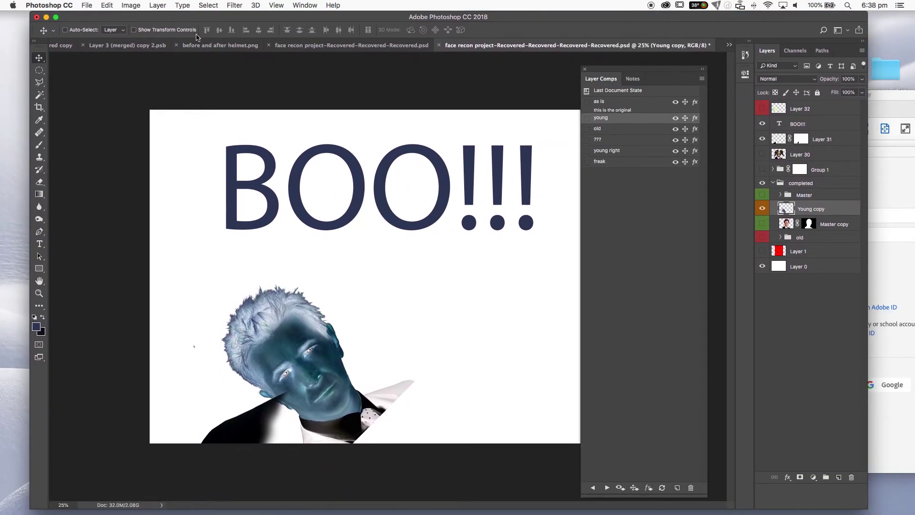
left_click(87, 5)
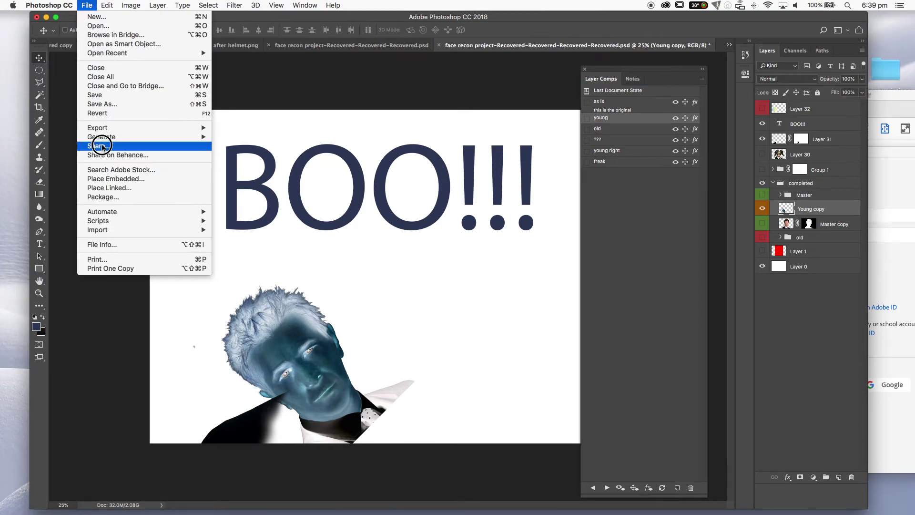
mouse_move(98, 127)
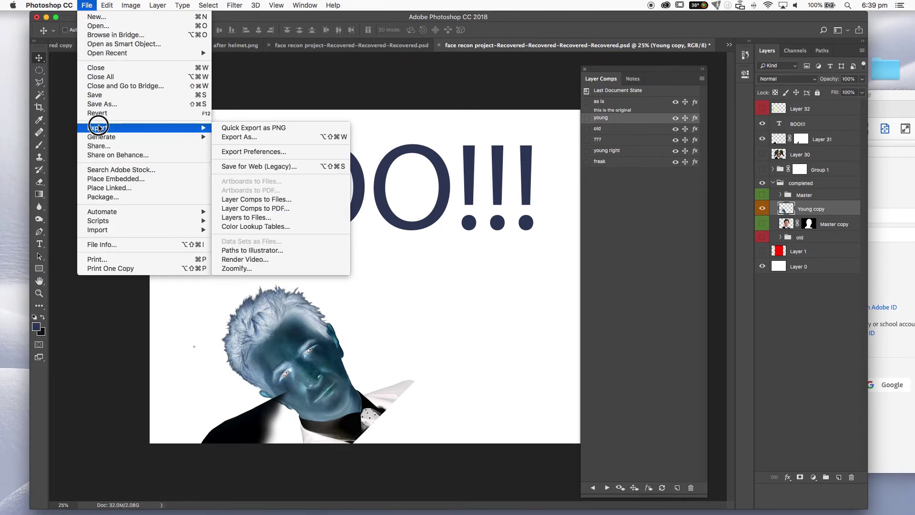
left_click(289, 212)
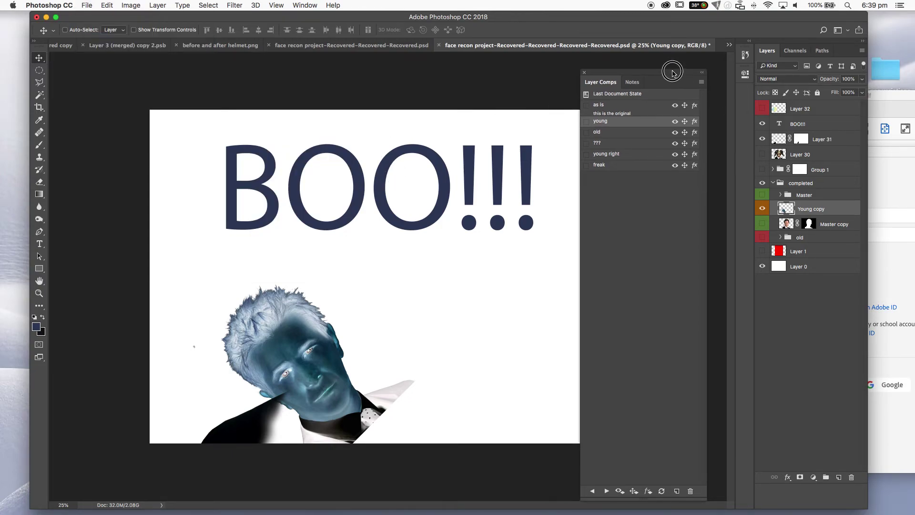
left_click_drag(673, 69, 694, 72)
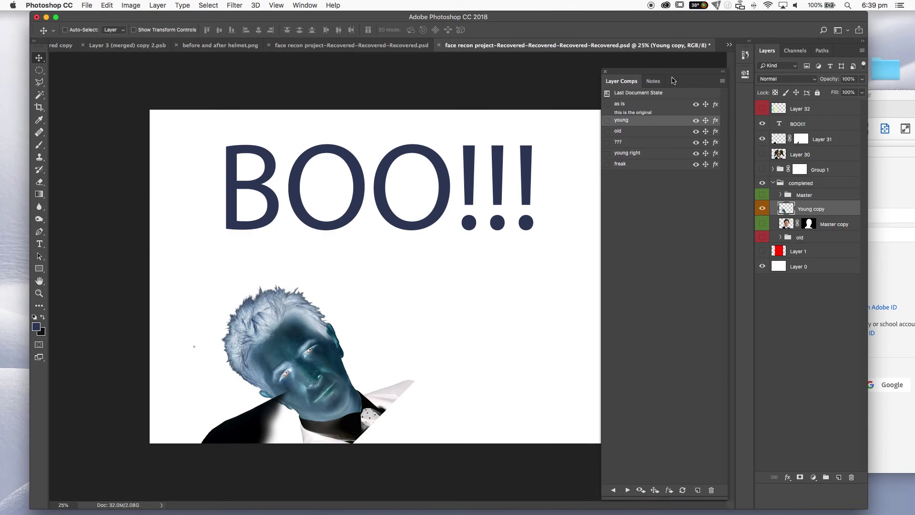